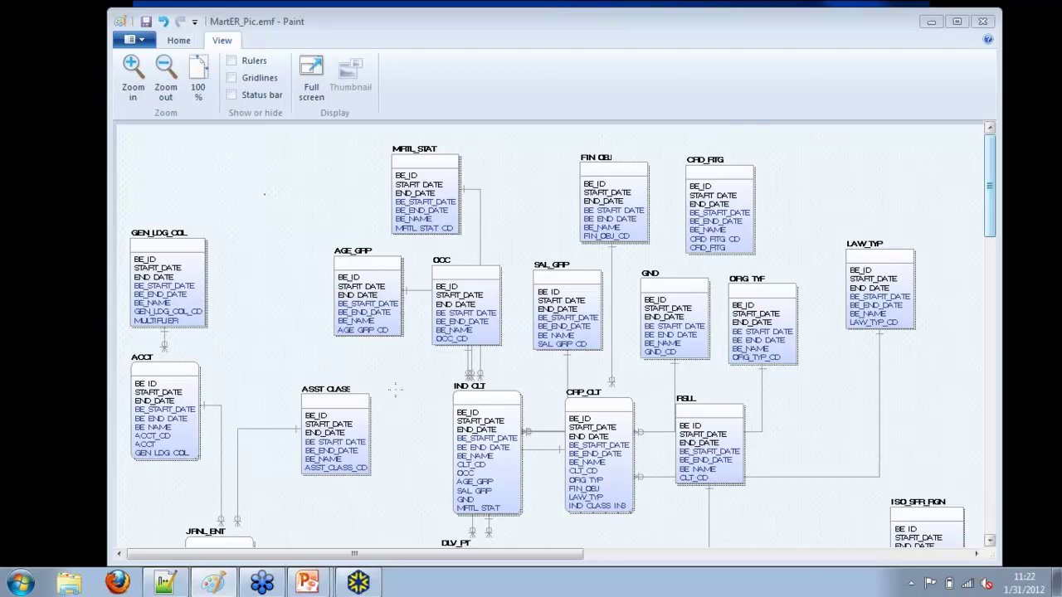
Import Minimal DM Physical Model.csv from CSV into the empty New model 4.
left_click(357, 585)
left_click(111, 558)
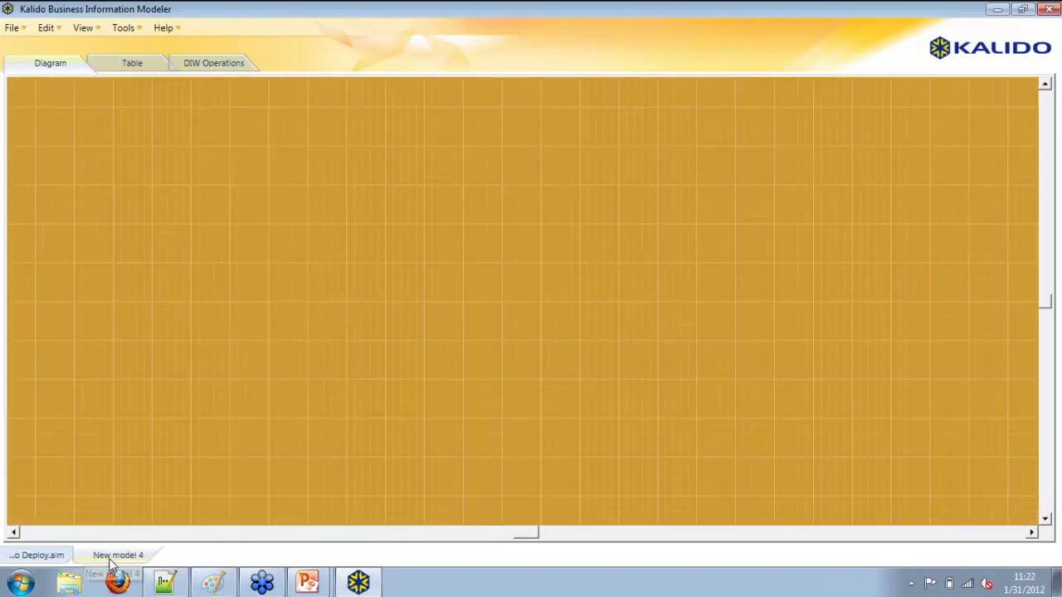
left_click(14, 29)
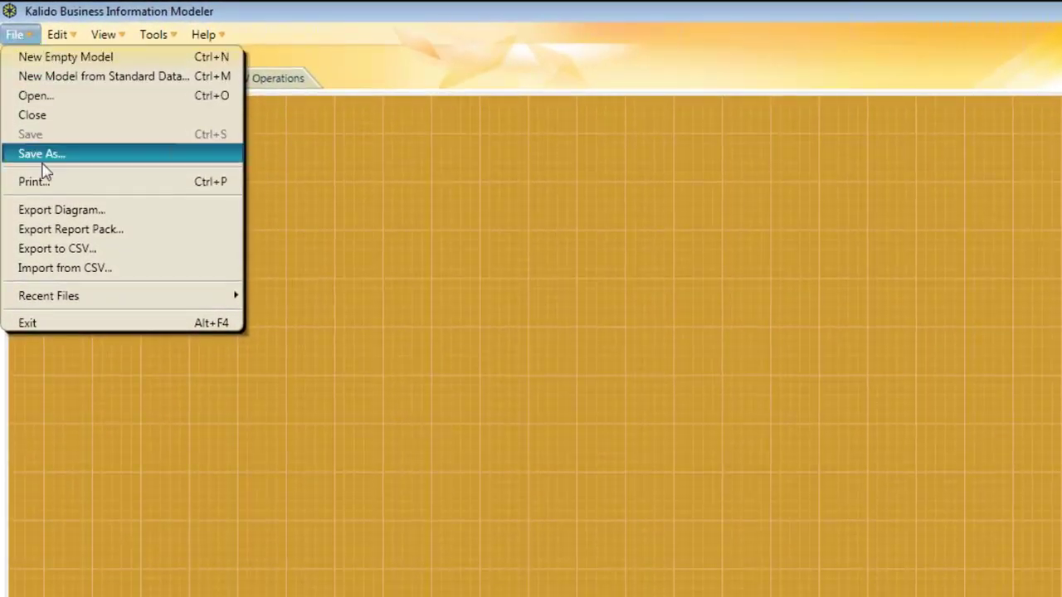
left_click(70, 275)
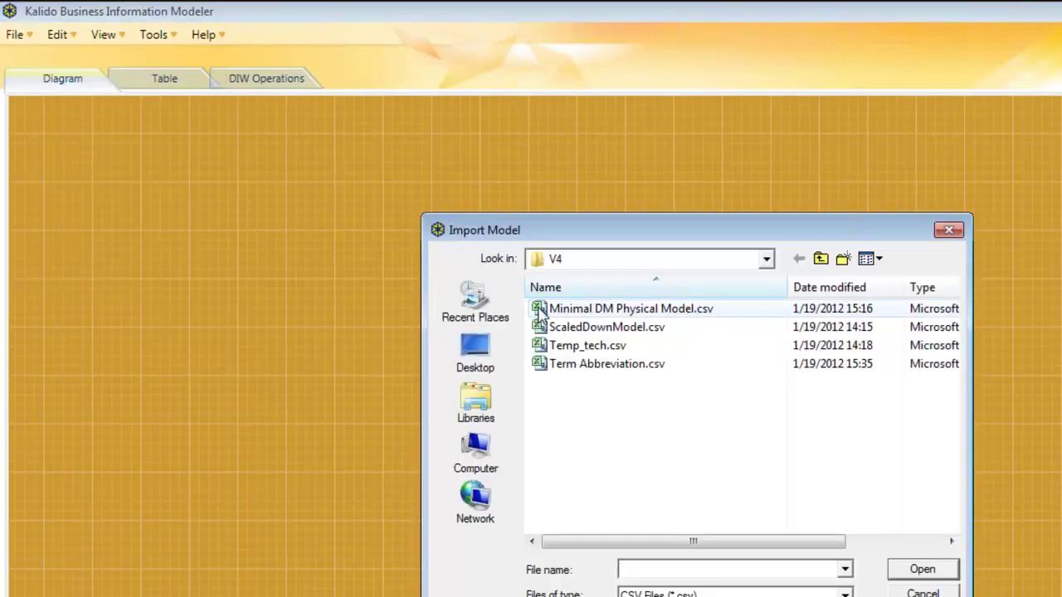
double_click(543, 308)
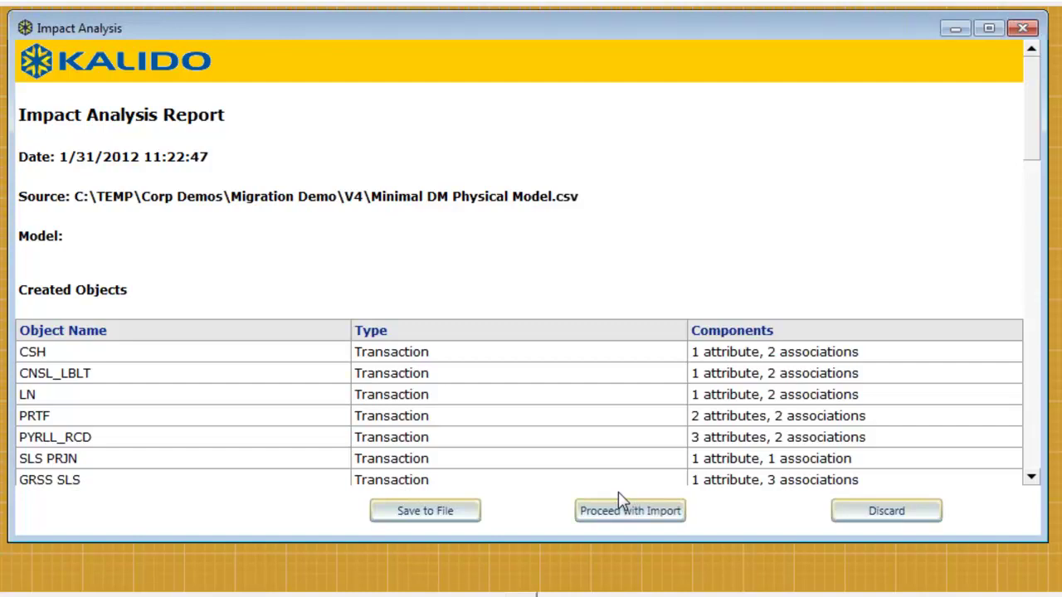
Proceed with the import, acknowledge its summary, and zoom and pan to PRD and IND CLT.
left_click(664, 514)
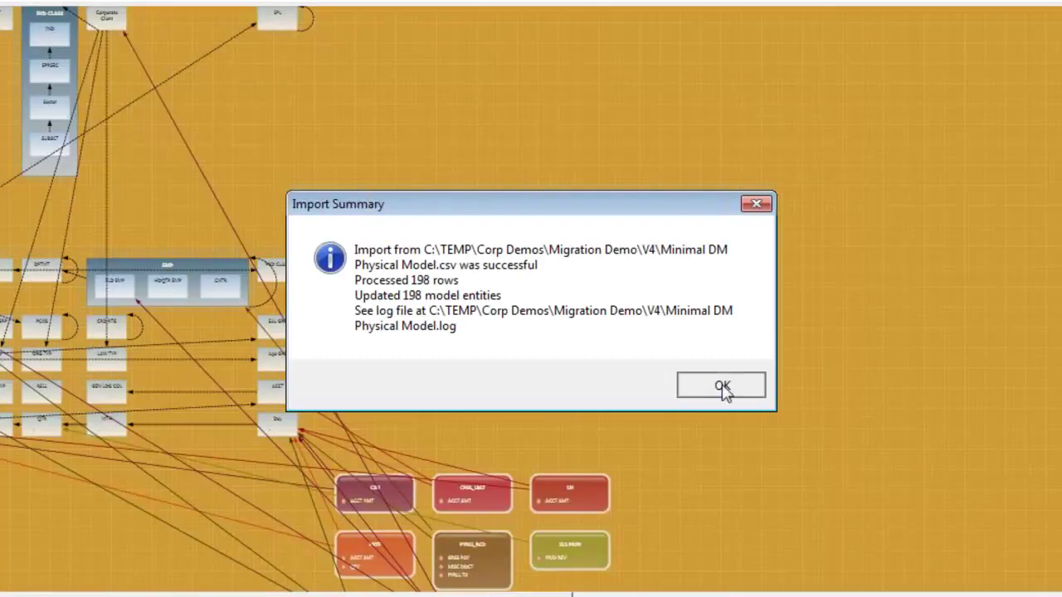
left_click(730, 390)
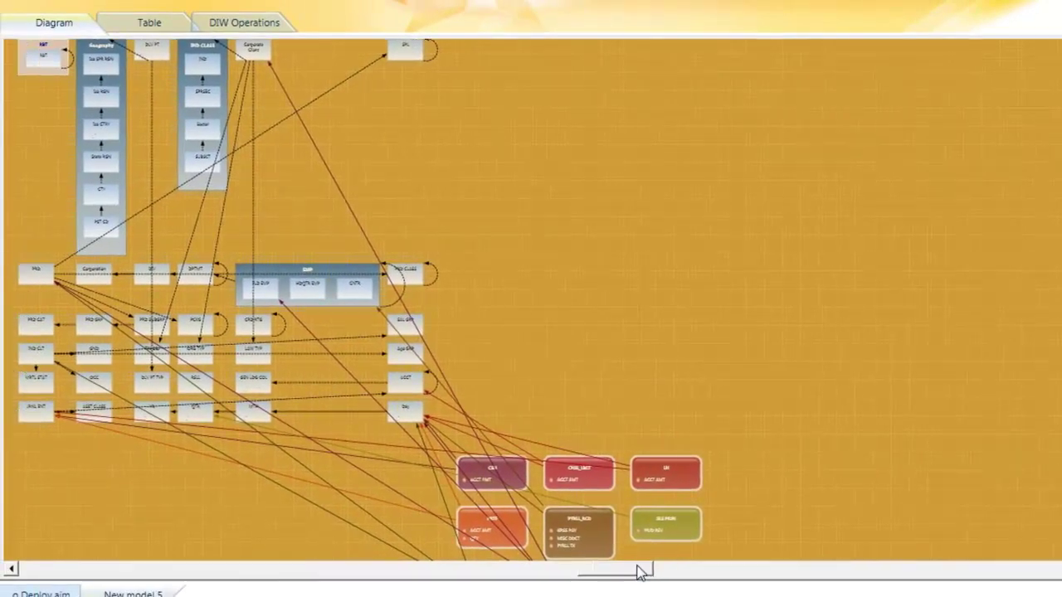
scroll(655, 435, "up", 3)
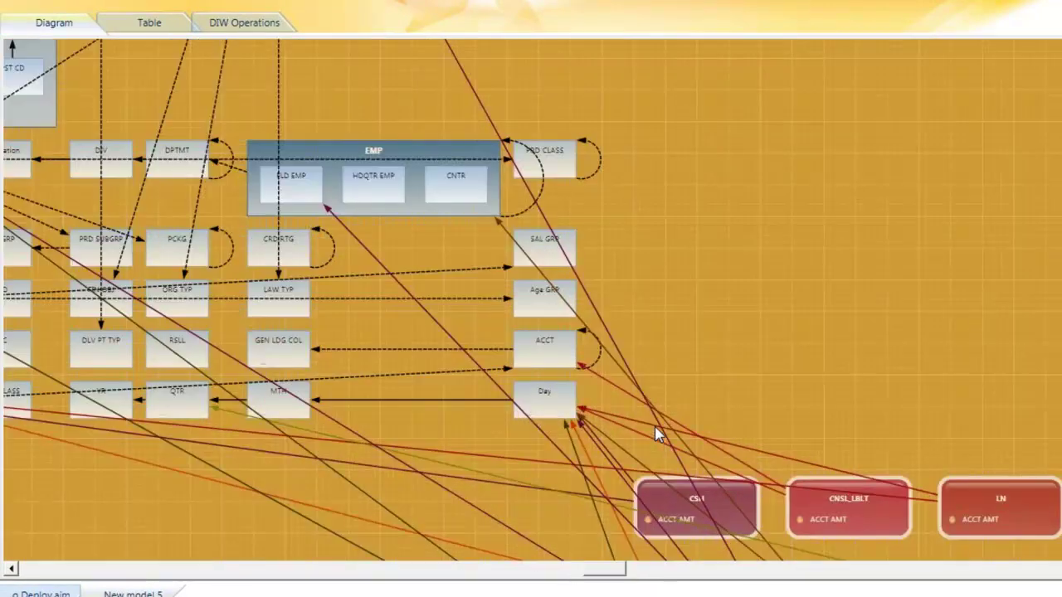
left_click_drag(611, 575, 597, 531)
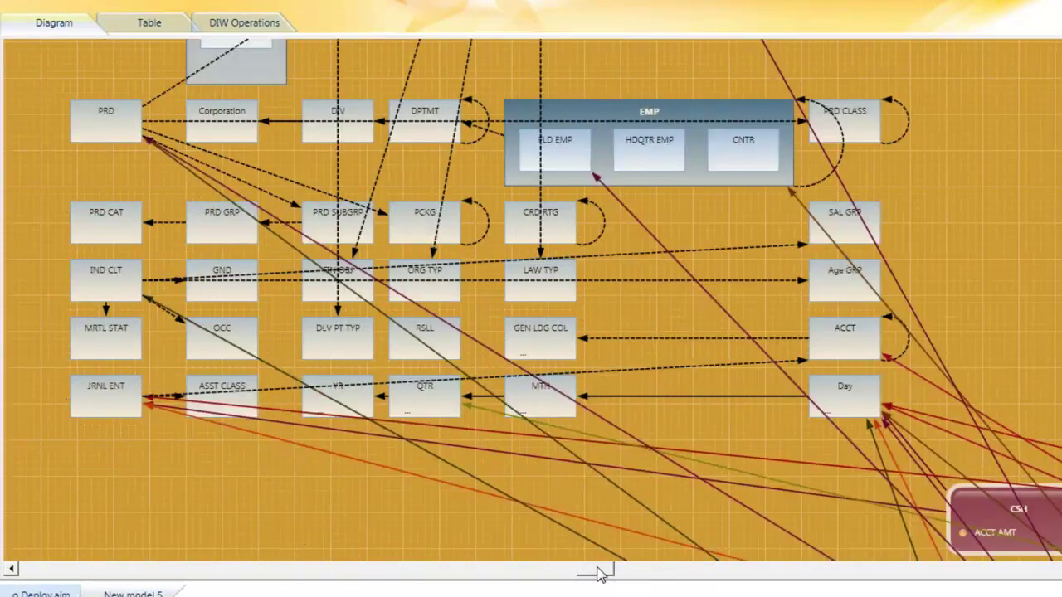
scroll(597, 515, "up", 5)
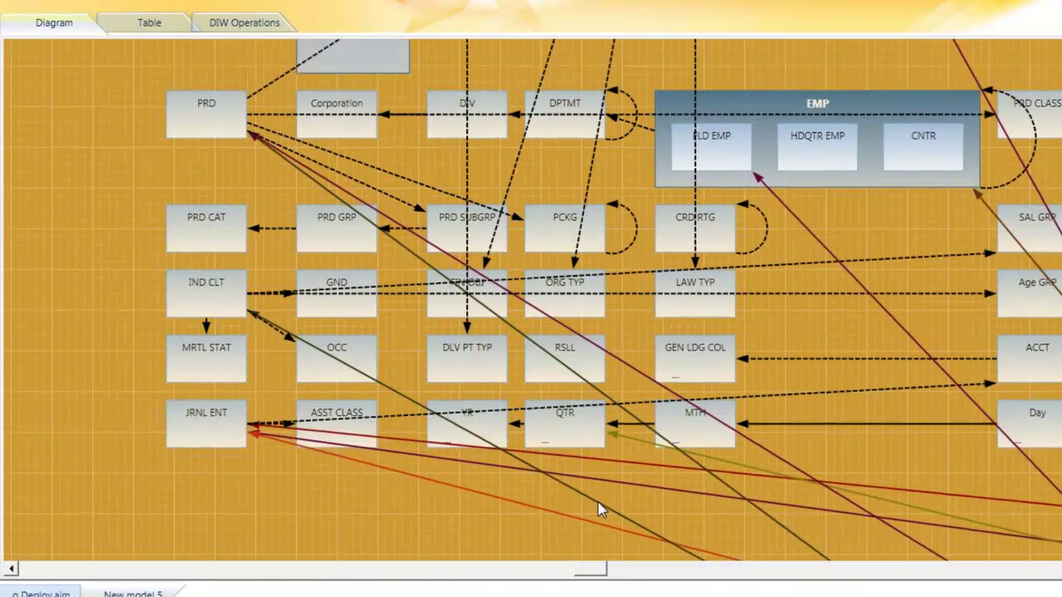
left_click_drag(601, 502, 486, 509)
scroll(336, 511, "up", 1)
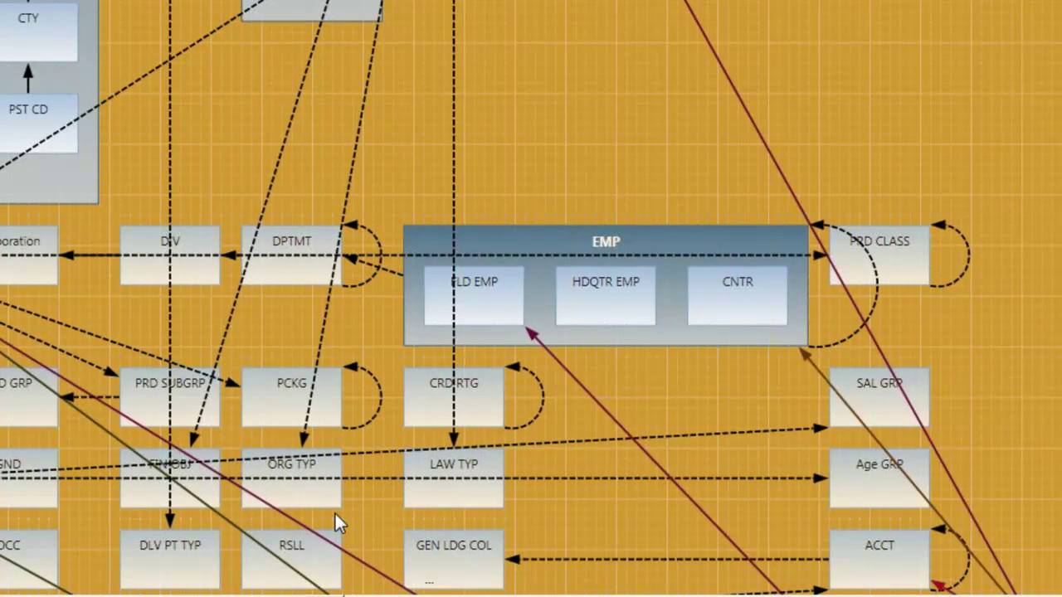
left_click_drag(334, 511, 706, 511)
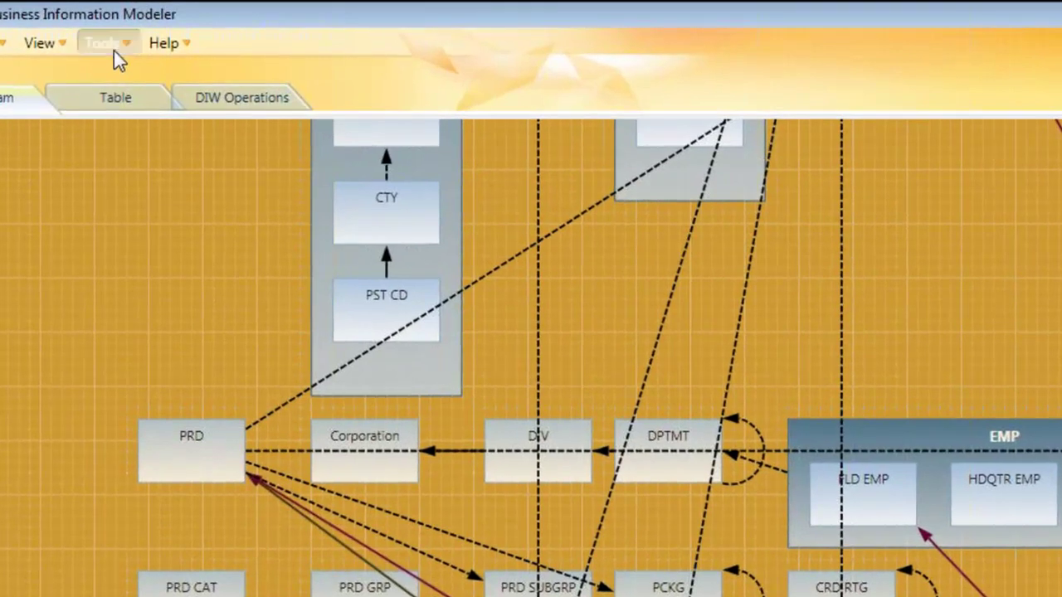
Reload the abbreviations file in Name and Label Options and confirm the dialog.
left_click(114, 50)
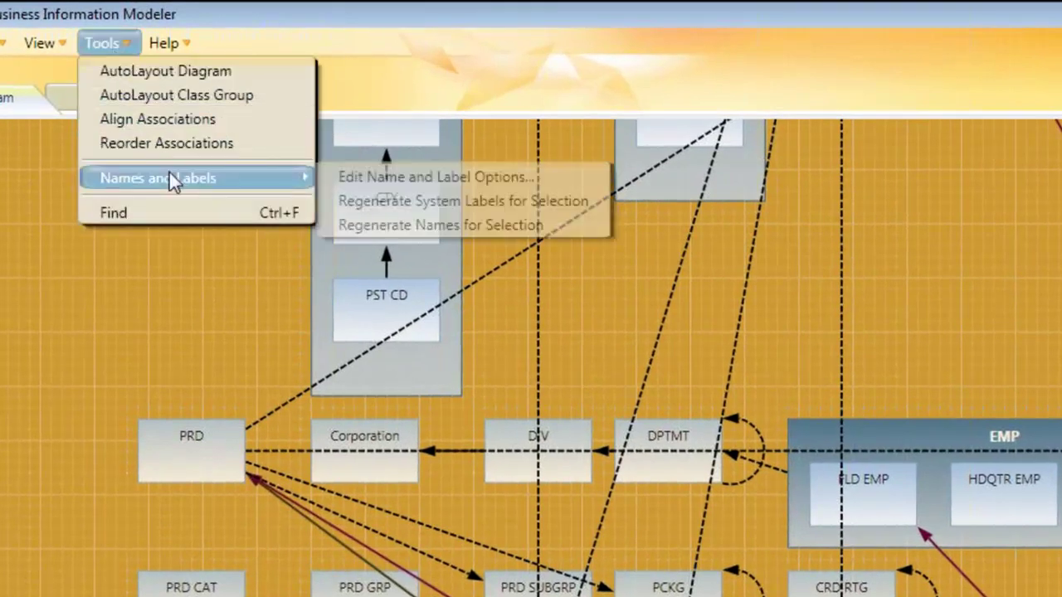
mouse_move(157, 178)
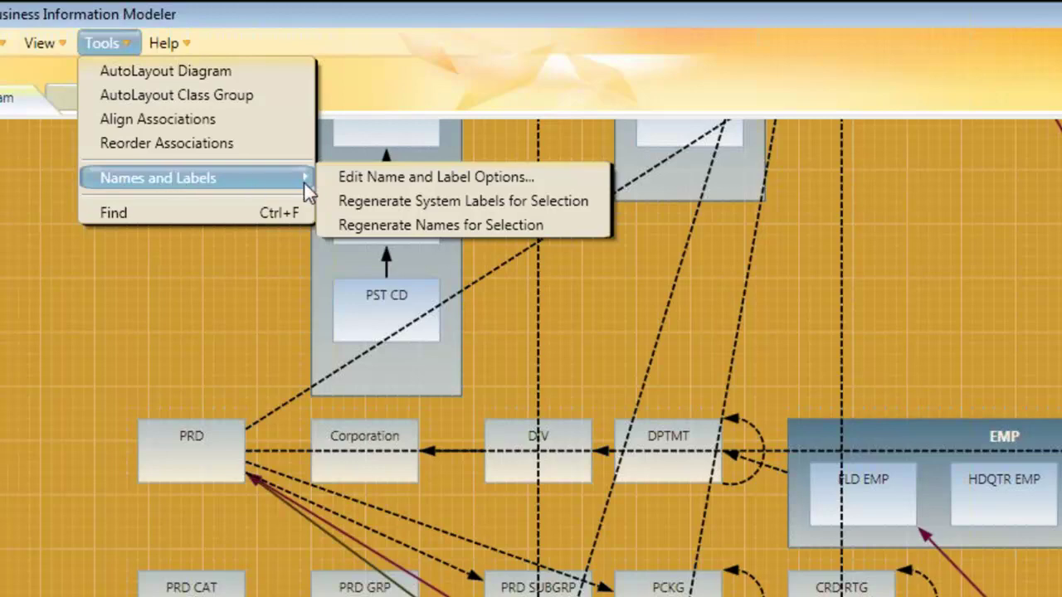
left_click(378, 179)
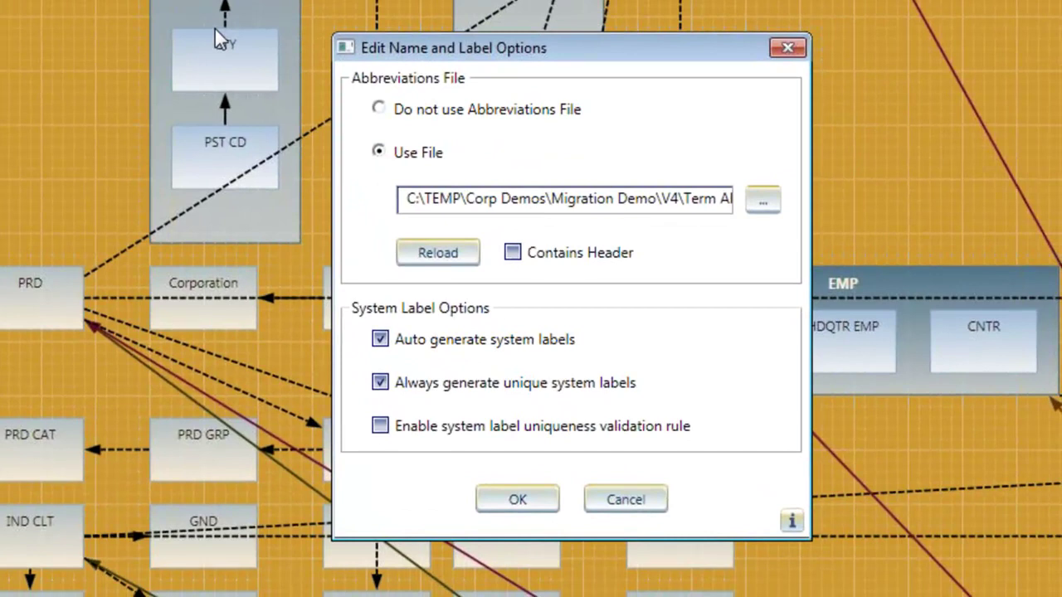
left_click(438, 257)
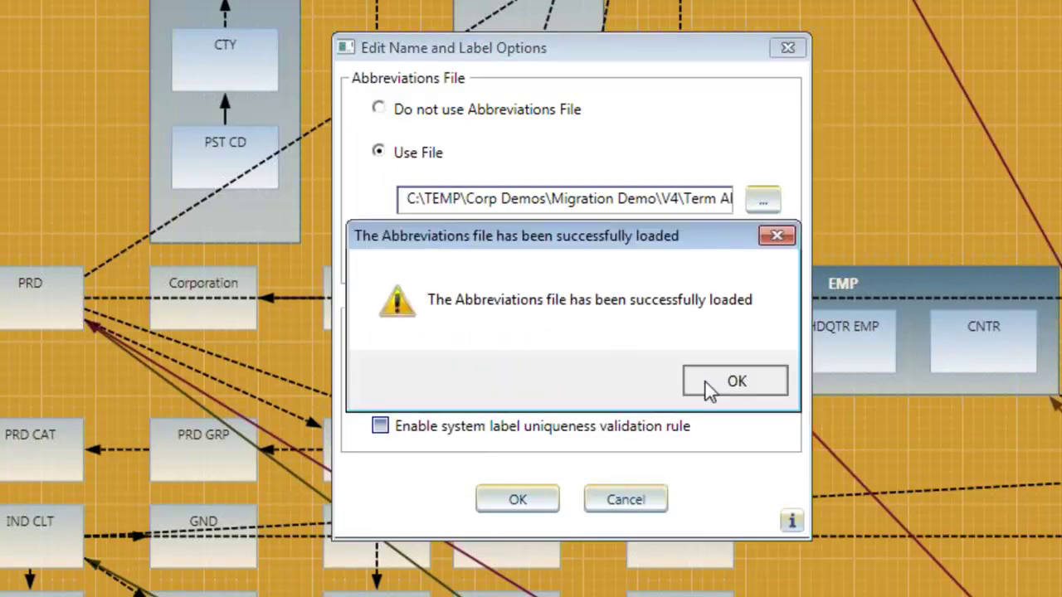
left_click(706, 381)
left_click(520, 505)
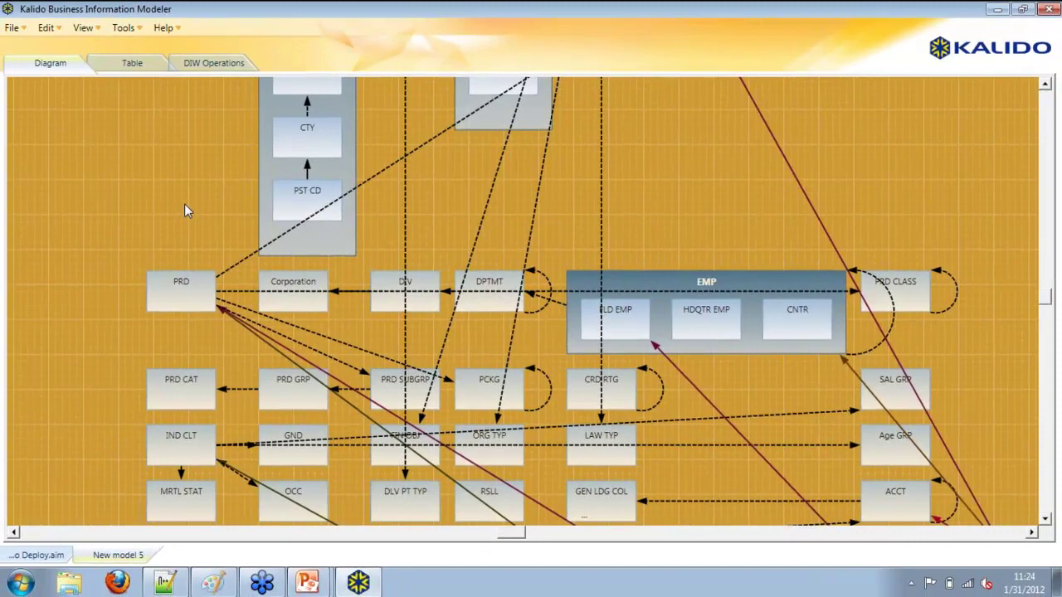
Regenerate names for all entities so PRD becomes Product and EMP becomes Employee.
key("ctrl+a")
left_click(123, 27)
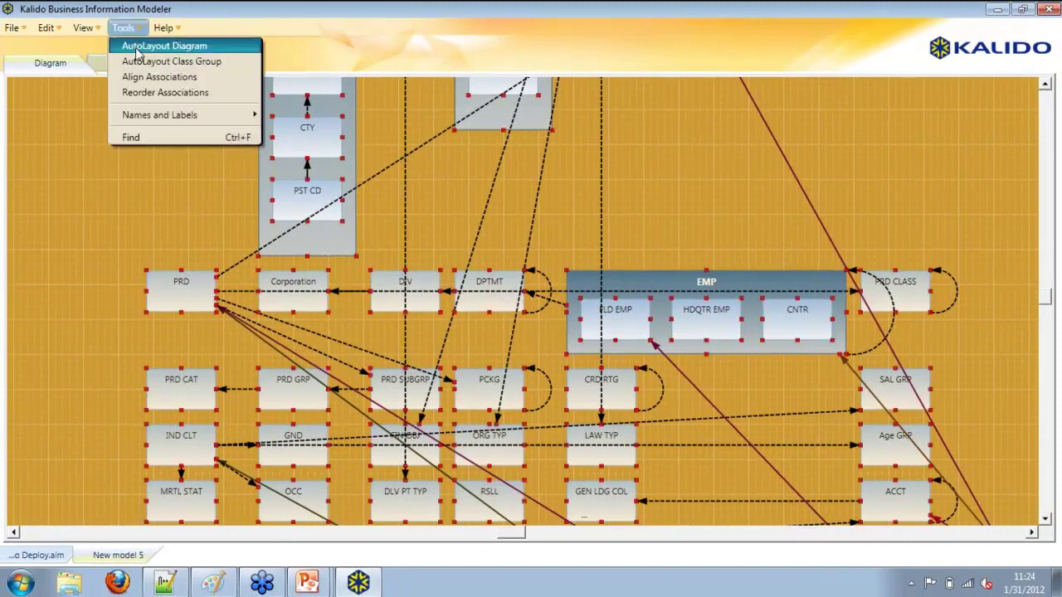
mouse_move(179, 153)
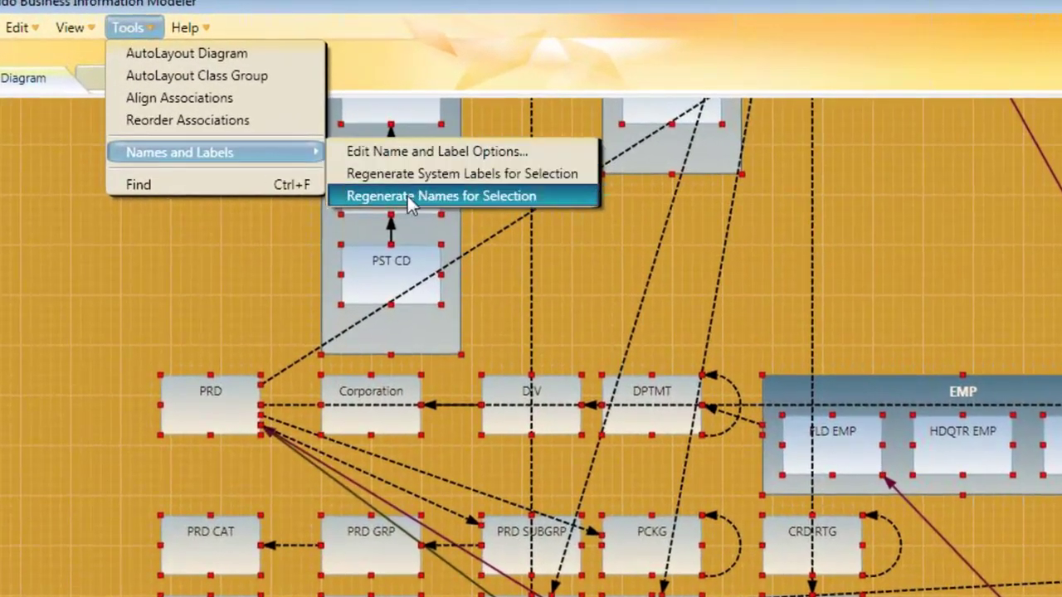
left_click(410, 199)
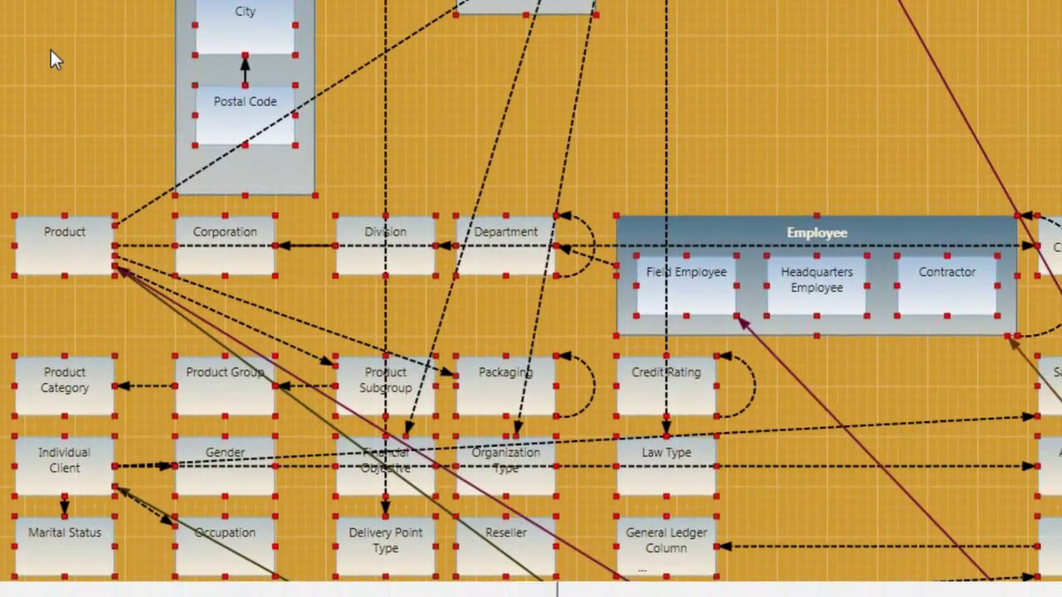
left_click(50, 50)
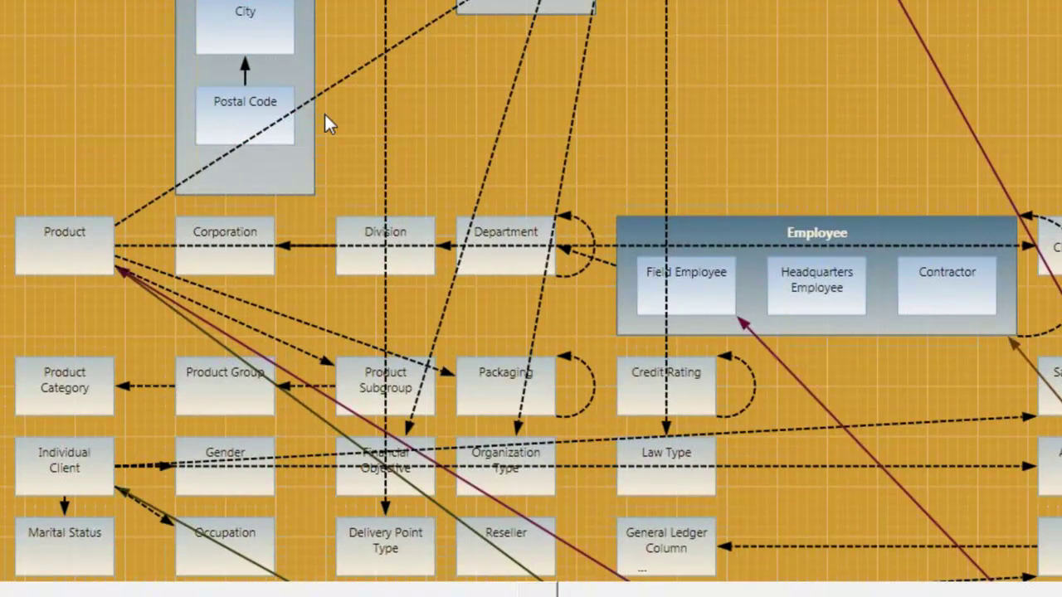
scroll(325, 123, "up", 1)
scroll(325, 123, "up", 1)
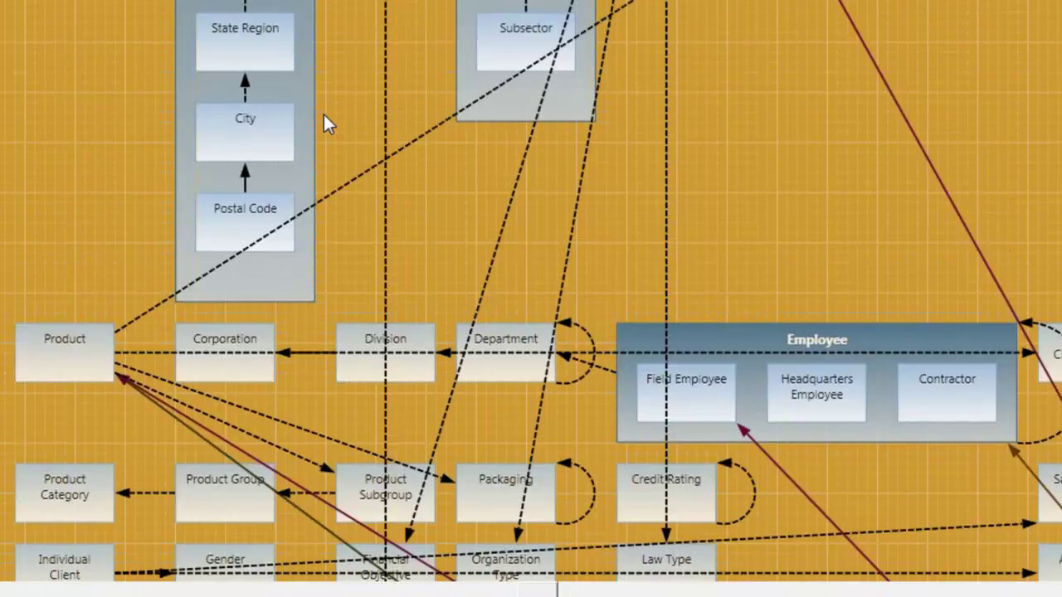
scroll(324, 123, "up", 1)
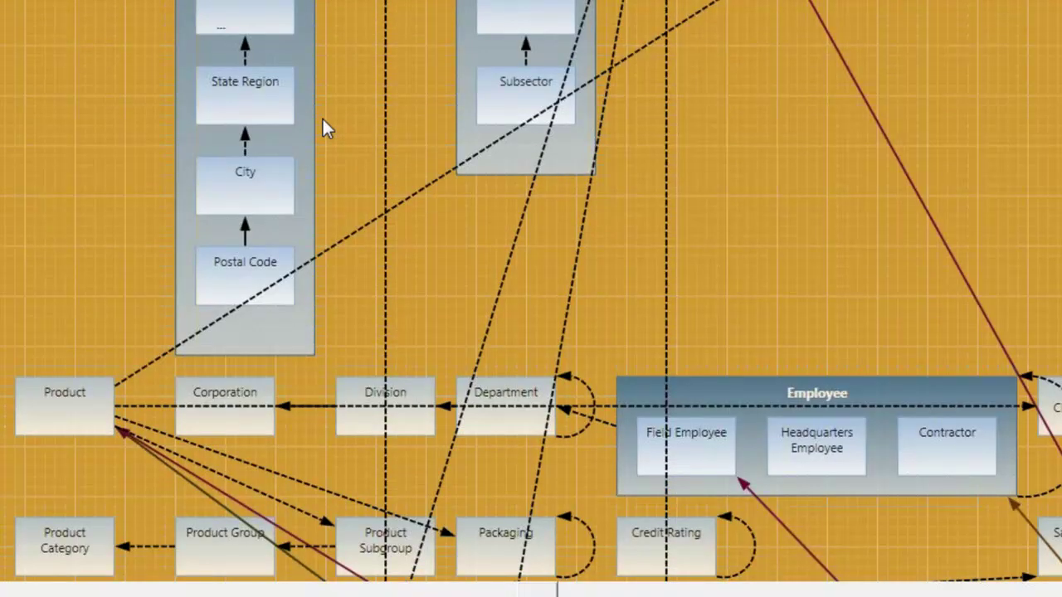
scroll(324, 123, "up", 1)
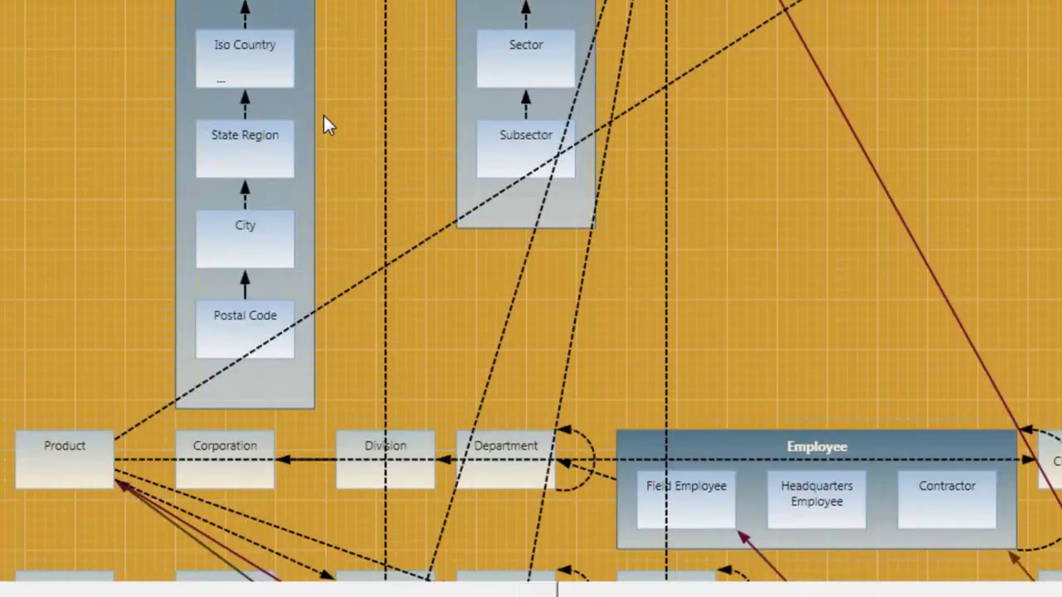
Shift Product left and move Product Classification to the upper left.
left_click(53, 473)
mouse_move(55, 485)
left_mouse_down()
mouse_move(90, 486)
mouse_move(59, 490)
left_mouse_up()
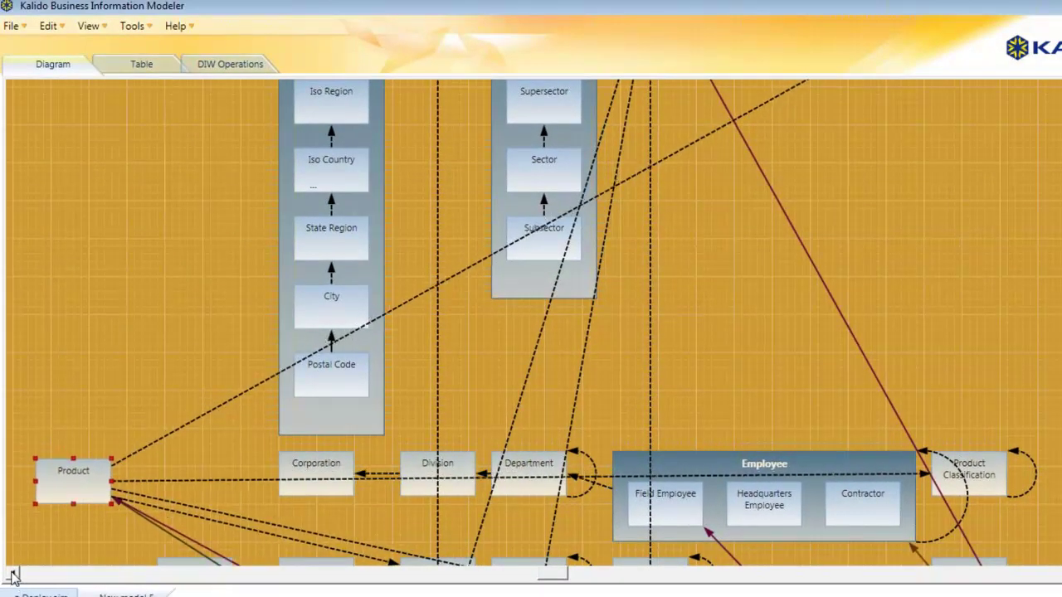
left_click(14, 574)
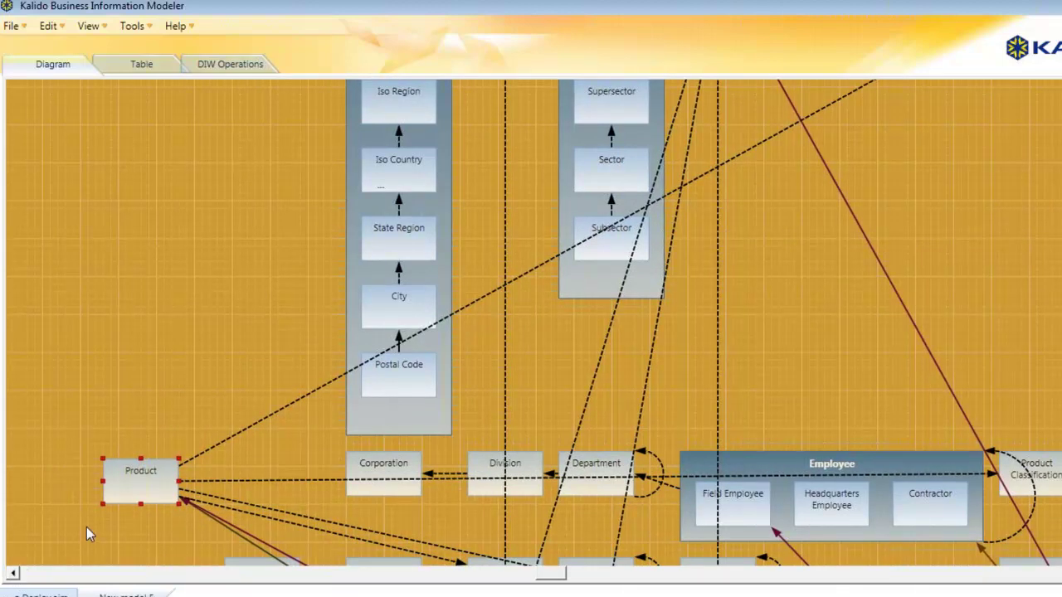
scroll(152, 508, "down", 2)
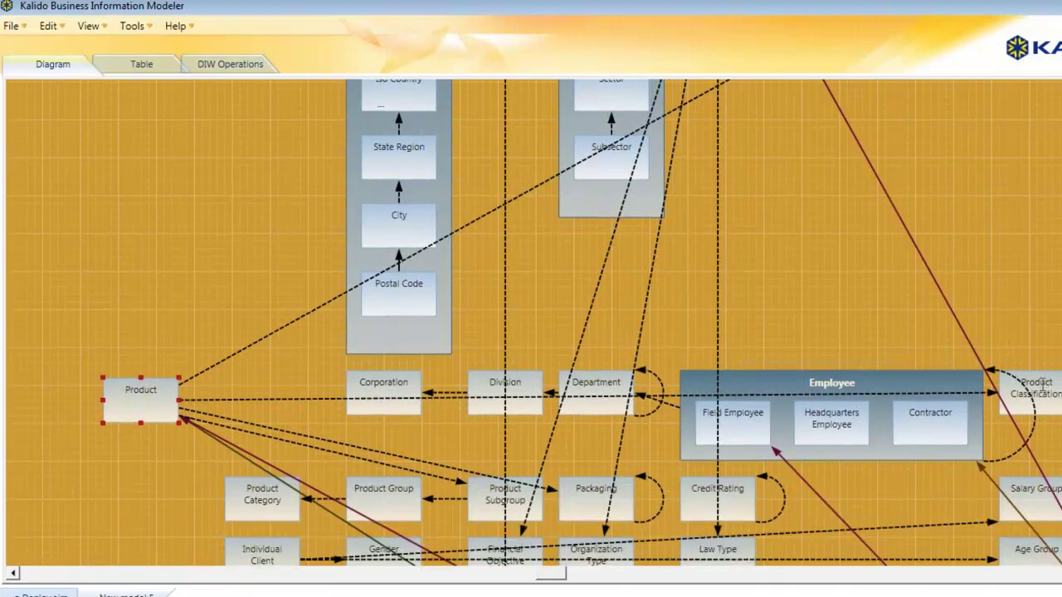
left_click(1054, 414)
left_click_drag(1019, 397, 108, 306)
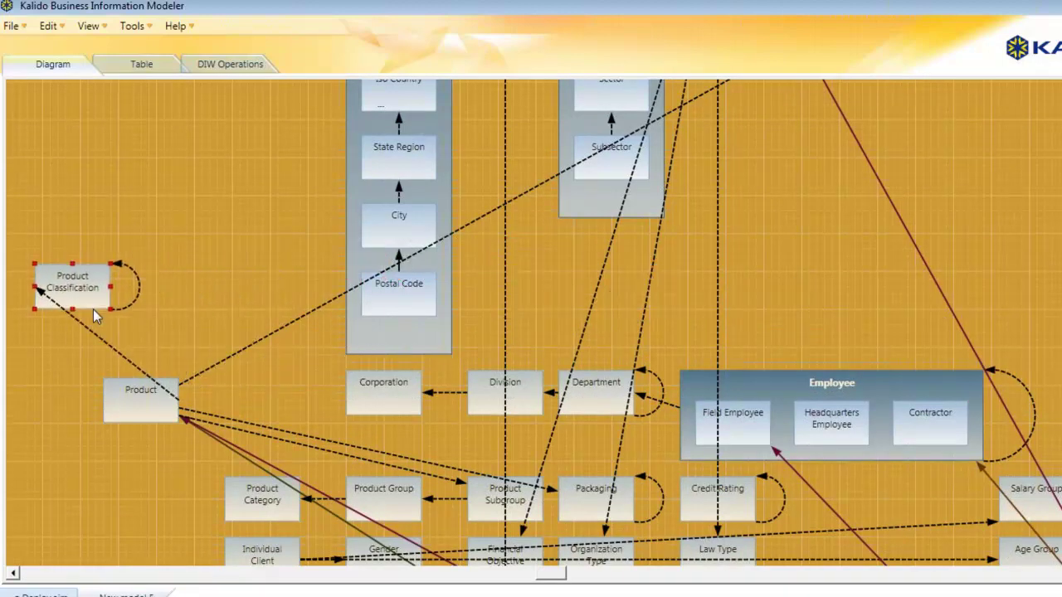
left_click_drag(94, 311, 72, 331)
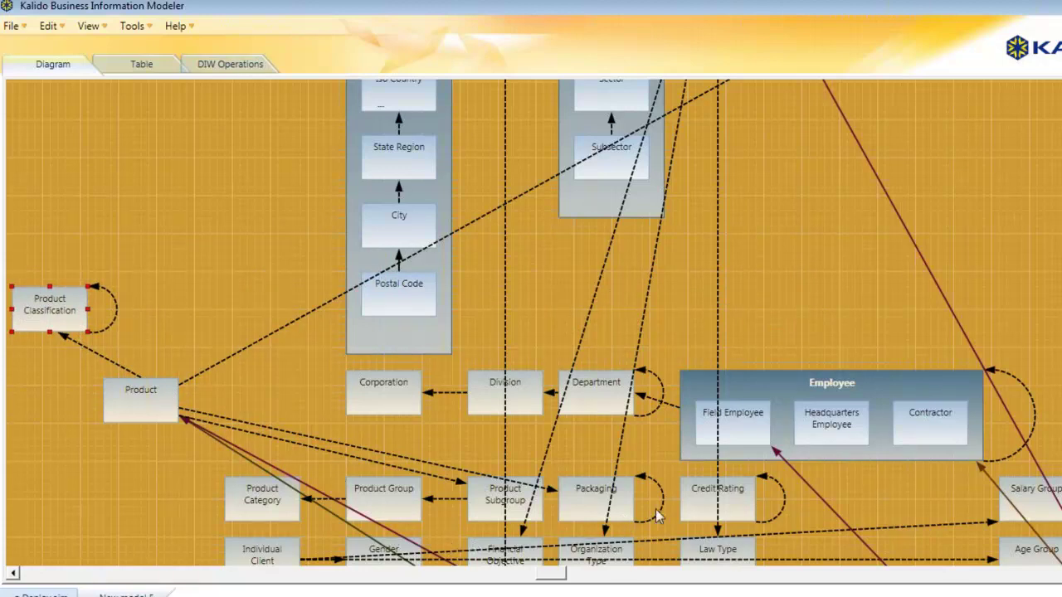
Arrange Packaging, Product Subgroup, Product Group and Product Category above Product.
left_click(584, 513)
mouse_move(584, 512)
left_mouse_down()
mouse_move(145, 323)
mouse_move(143, 334)
left_mouse_up()
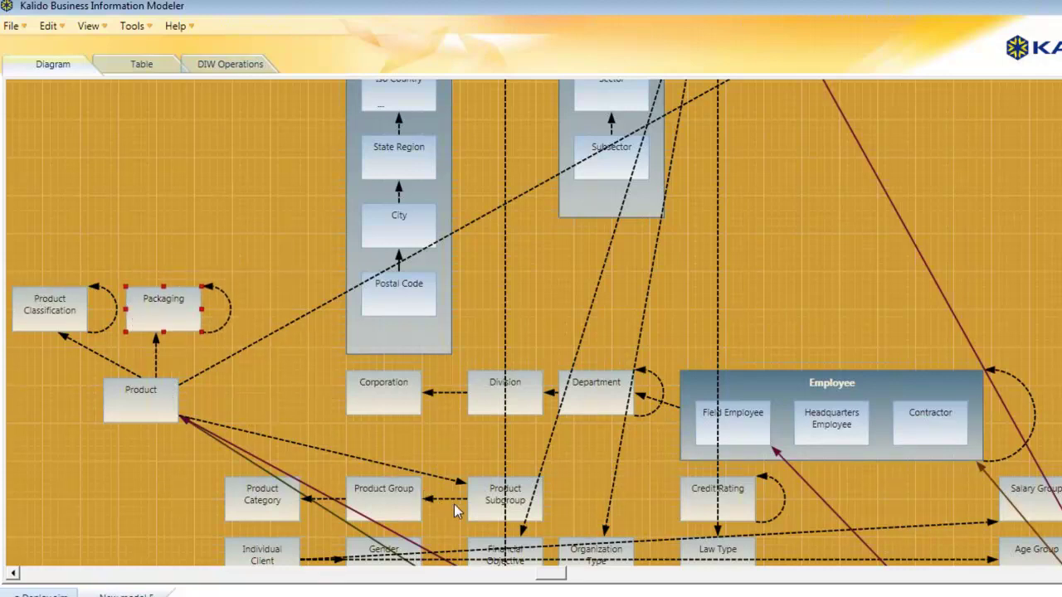
mouse_move(477, 512)
left_mouse_down()
mouse_move(270, 307)
mouse_move(246, 325)
left_mouse_up()
left_click(361, 498)
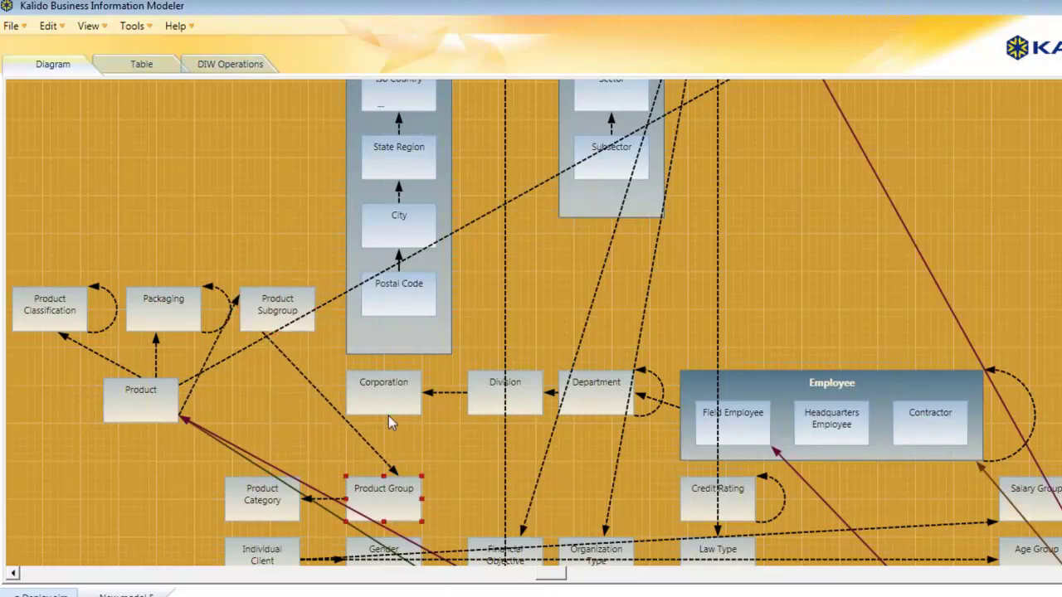
left_click_drag(384, 494, 262, 220)
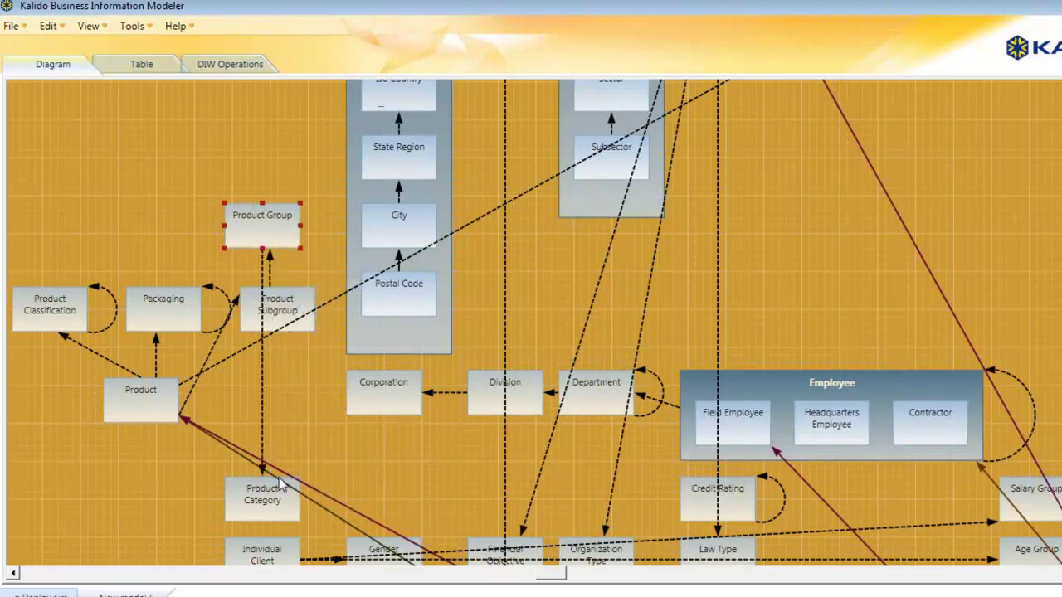
left_click_drag(288, 497, 283, 166)
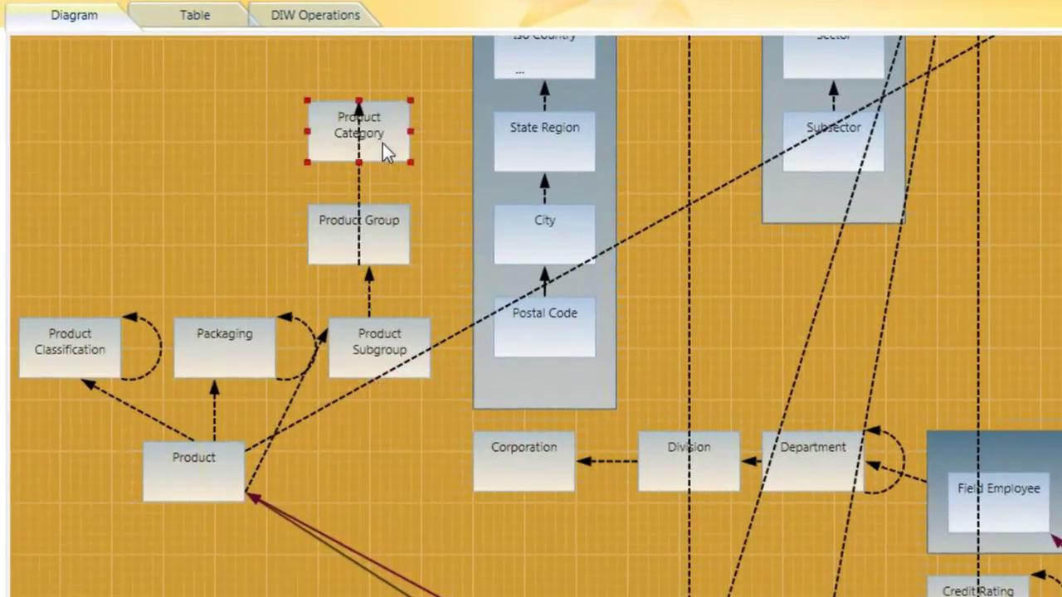
left_click_drag(382, 144, 384, 133)
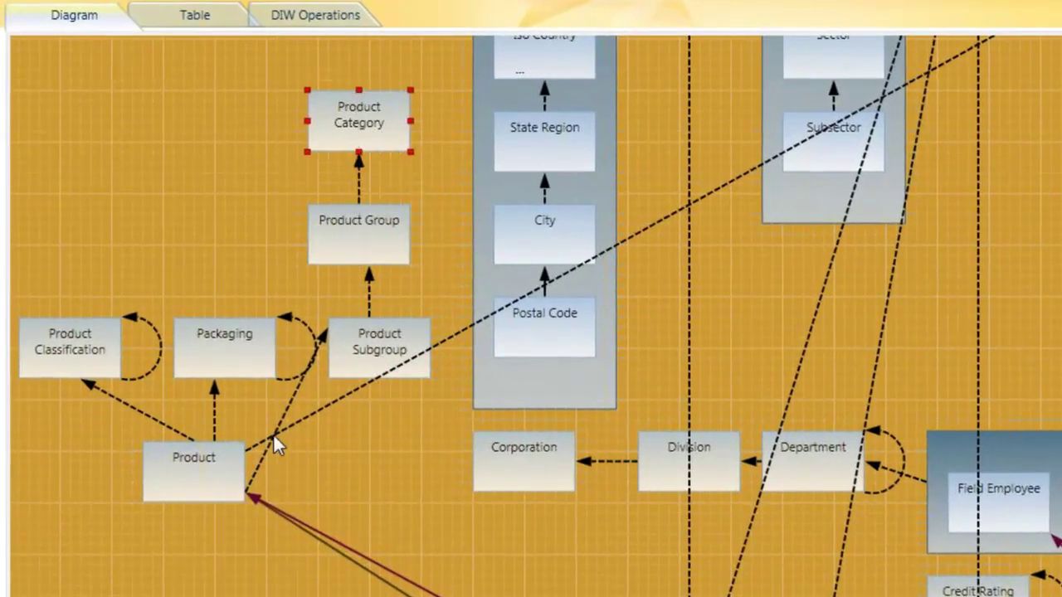
Widen Product left and right to span beneath Classification, Packaging and Subgroup.
scroll(270, 430, "up", 2)
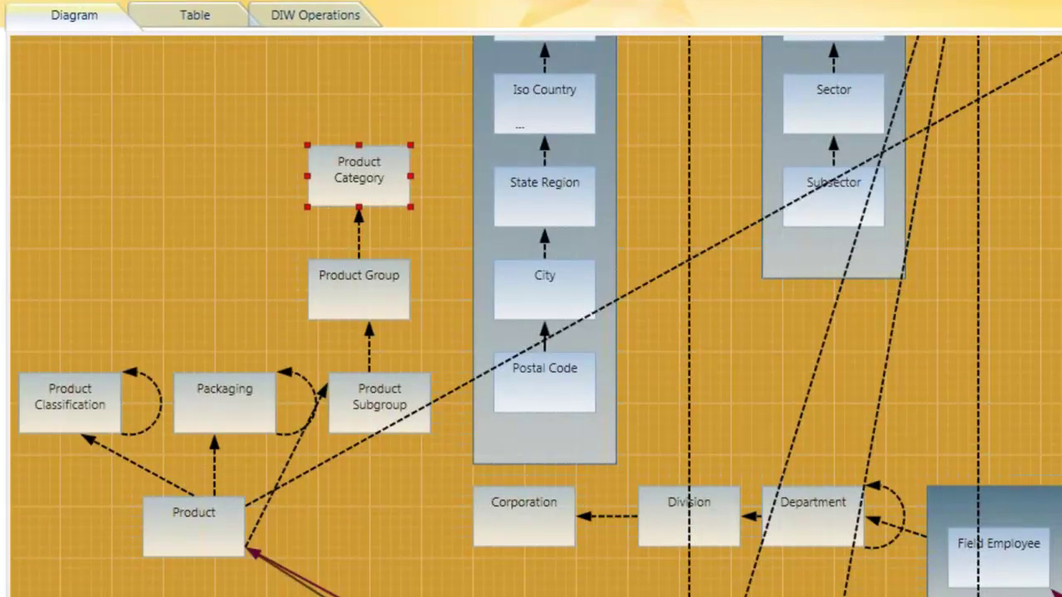
scroll(544, 316, "left", 3)
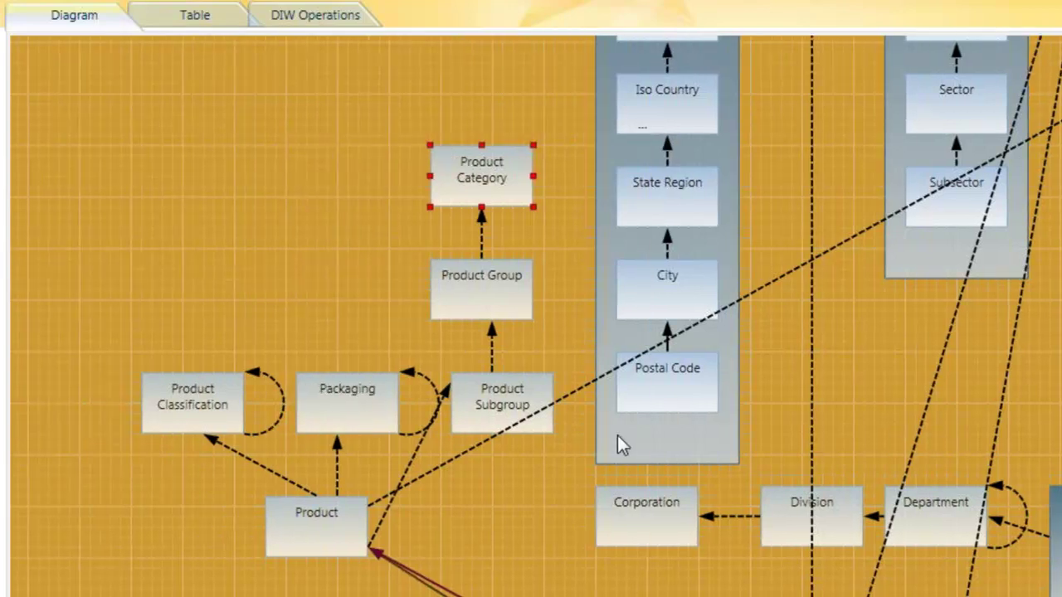
left_click(366, 515)
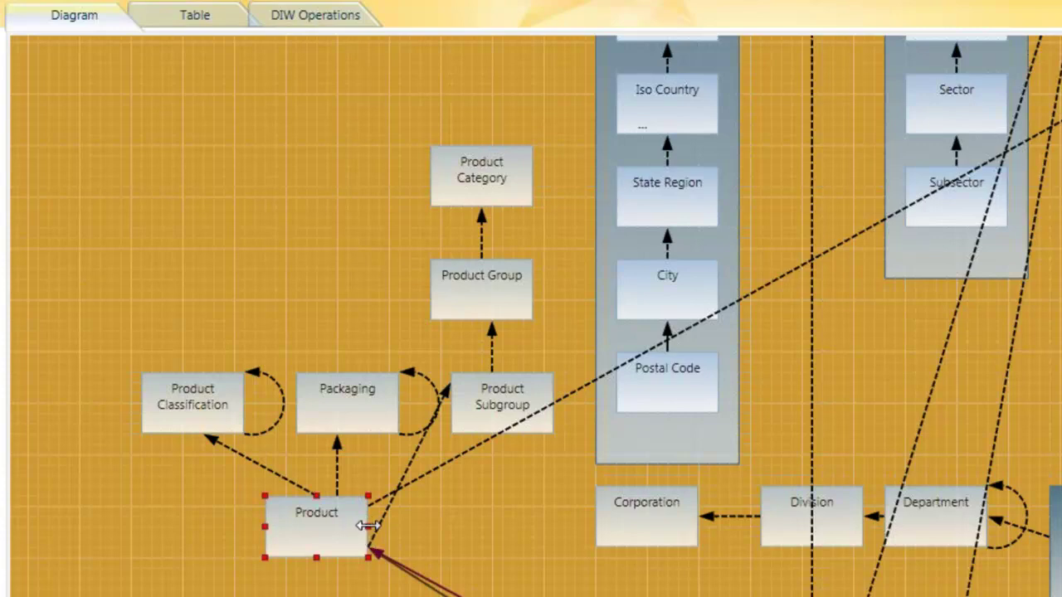
left_click_drag(391, 525, 543, 526)
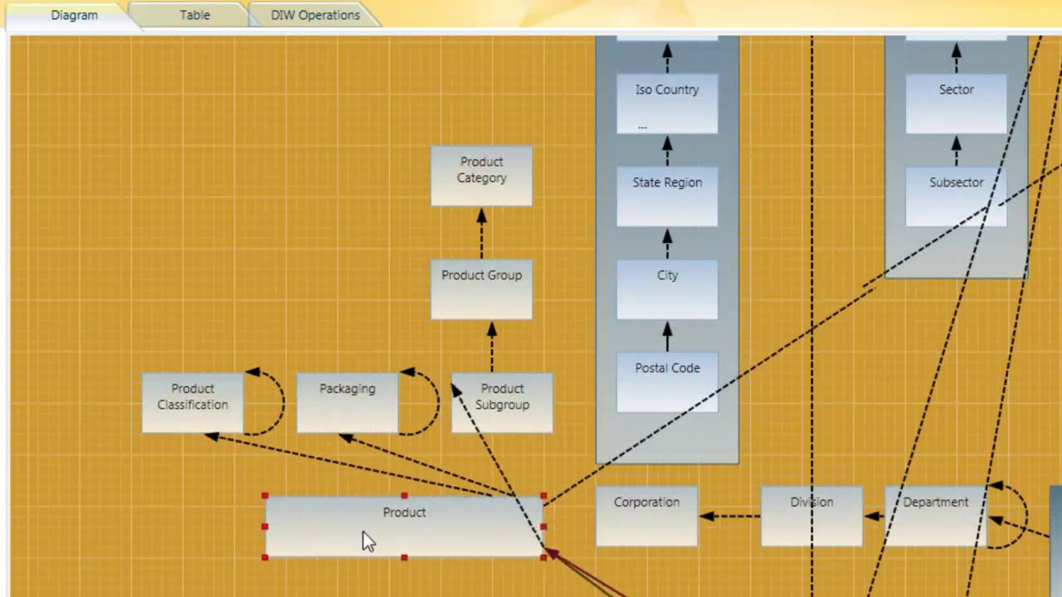
left_click_drag(266, 527, 141, 527)
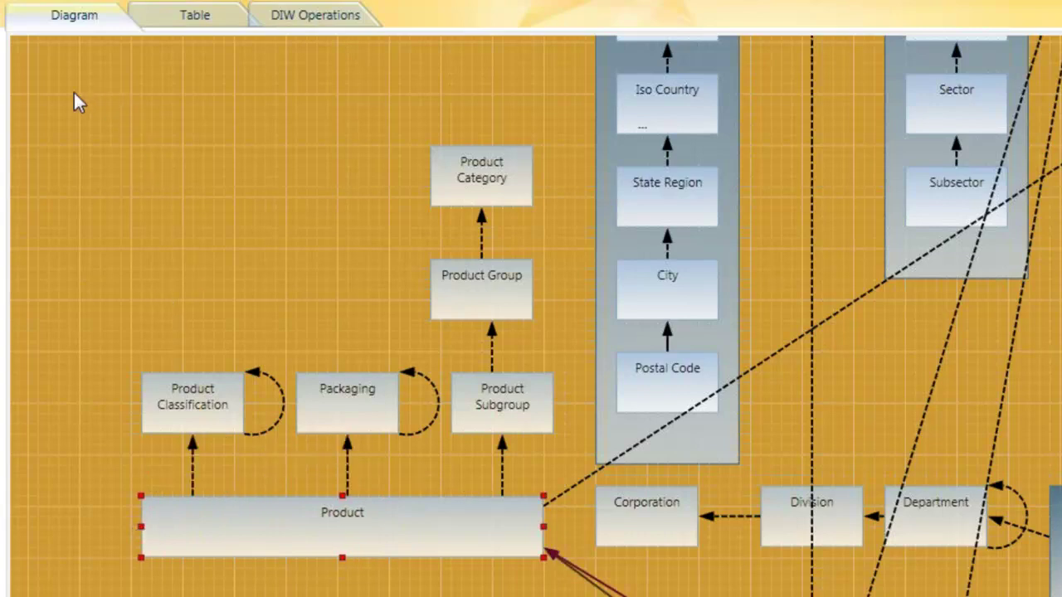
Draw a container around the product hierarchy and title it 'Product'.
left_click_drag(51, 98, 581, 582)
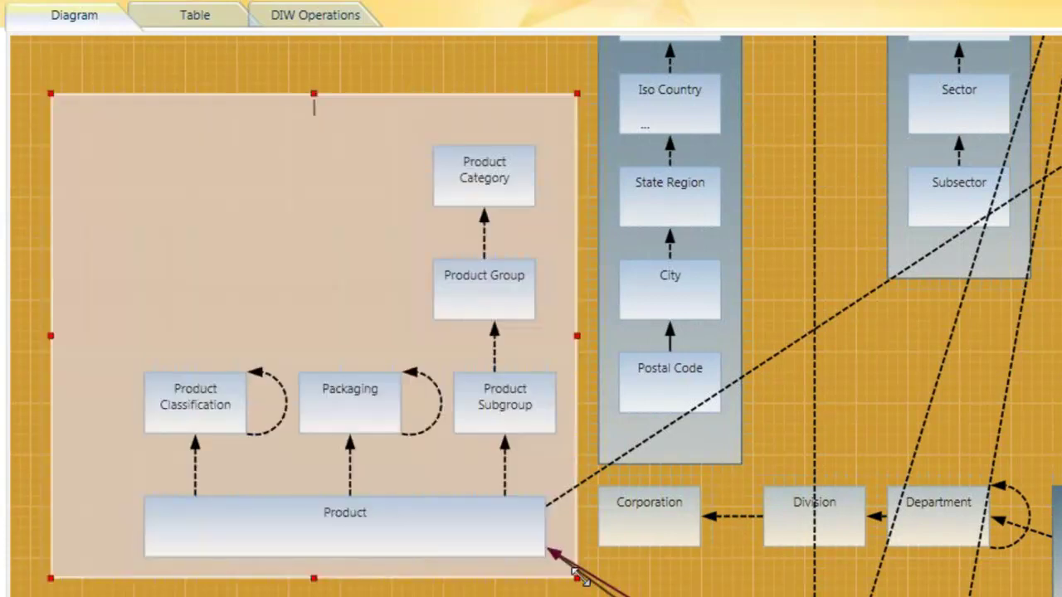
type("Product")
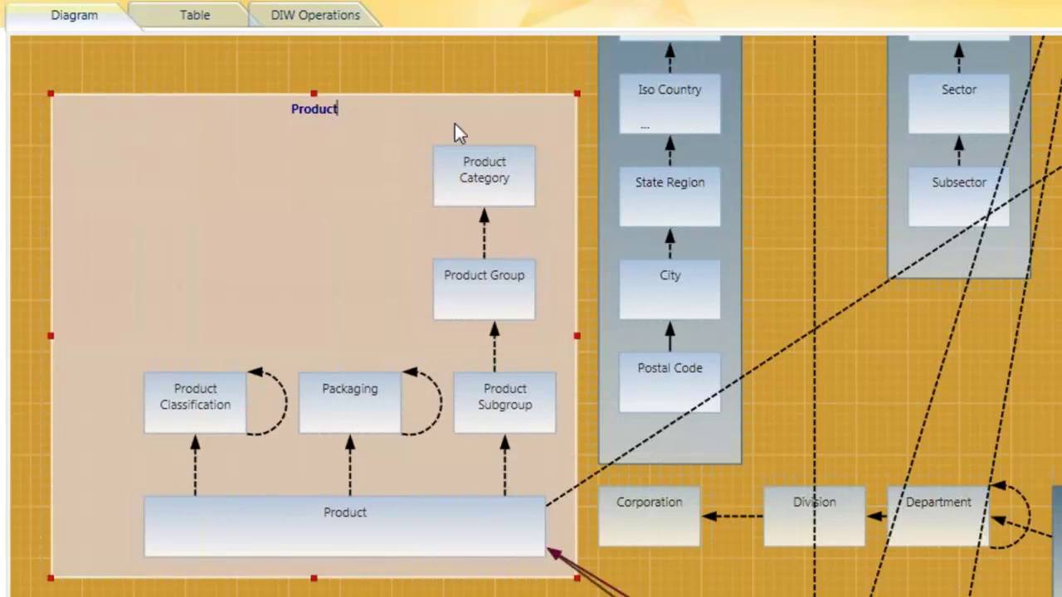
left_click(462, 83)
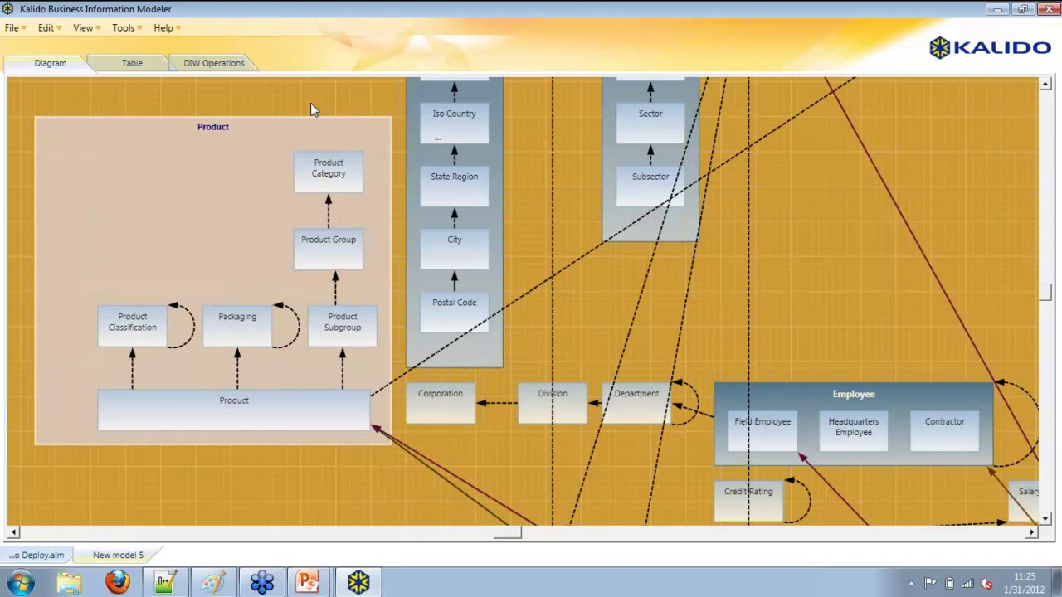
Switch to the '...o Deploy.aim' model and scroll around its grouped diagram.
left_click(42, 556)
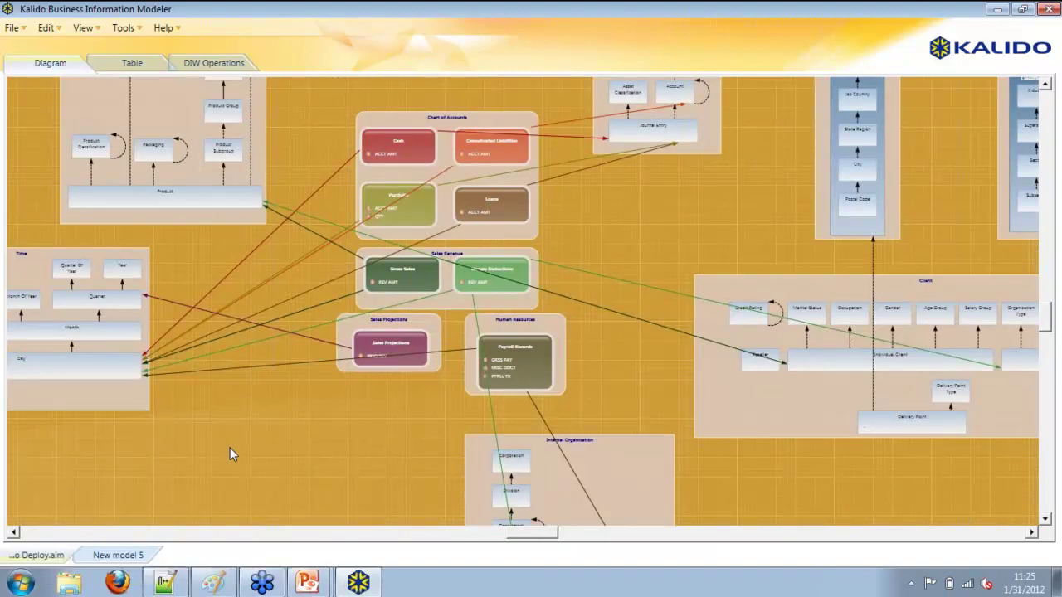
scroll(229, 447, "down", 1)
scroll(229, 448, "down", 2)
scroll(228, 445, "up", 2, "ctrl")
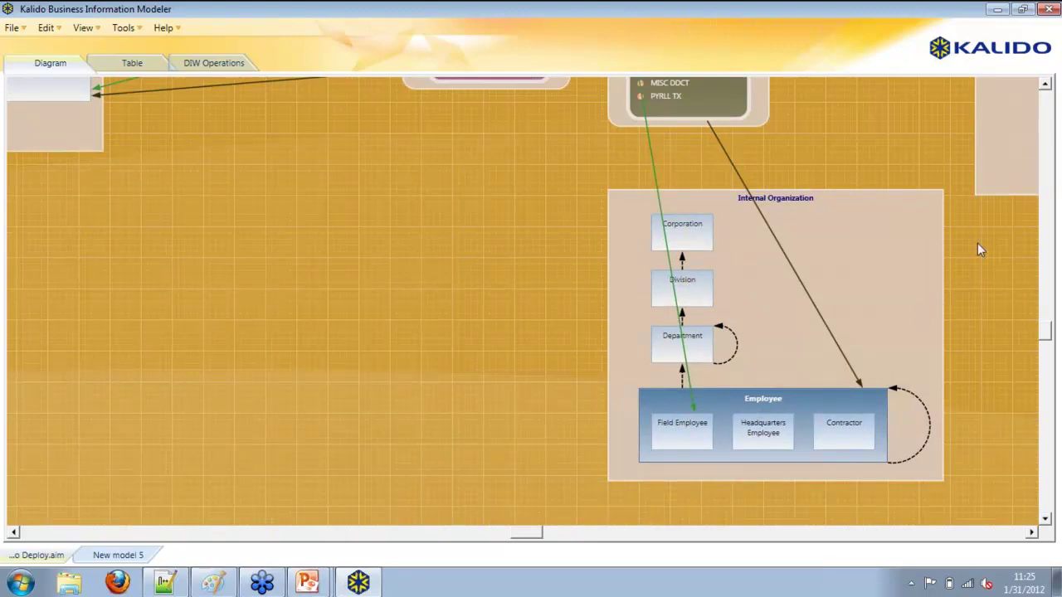
scroll(978, 248, "down", 2, "ctrl")
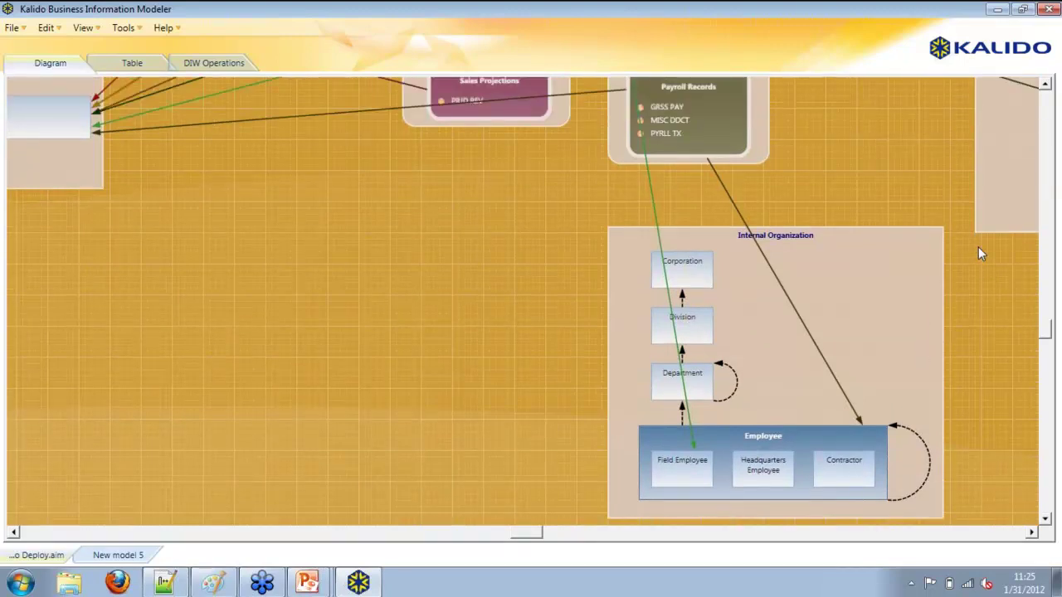
scroll(966, 248, "up", 3)
scroll(350, 401, "up", 3)
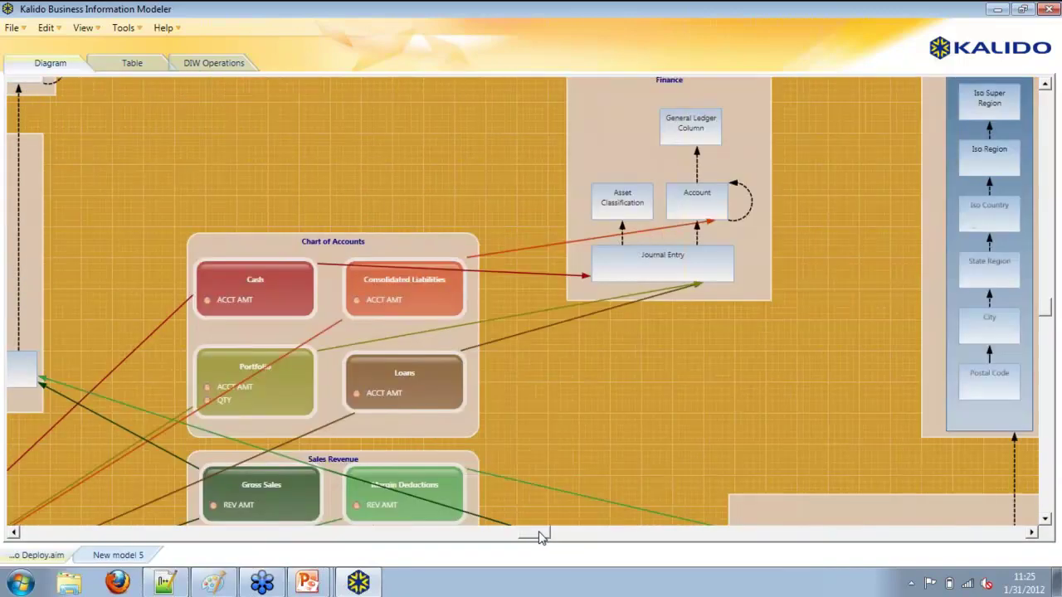
left_click_drag(531, 537, 561, 538)
Zoom the diagram to show the Client group's entities.
scroll(549, 480, "down", 5)
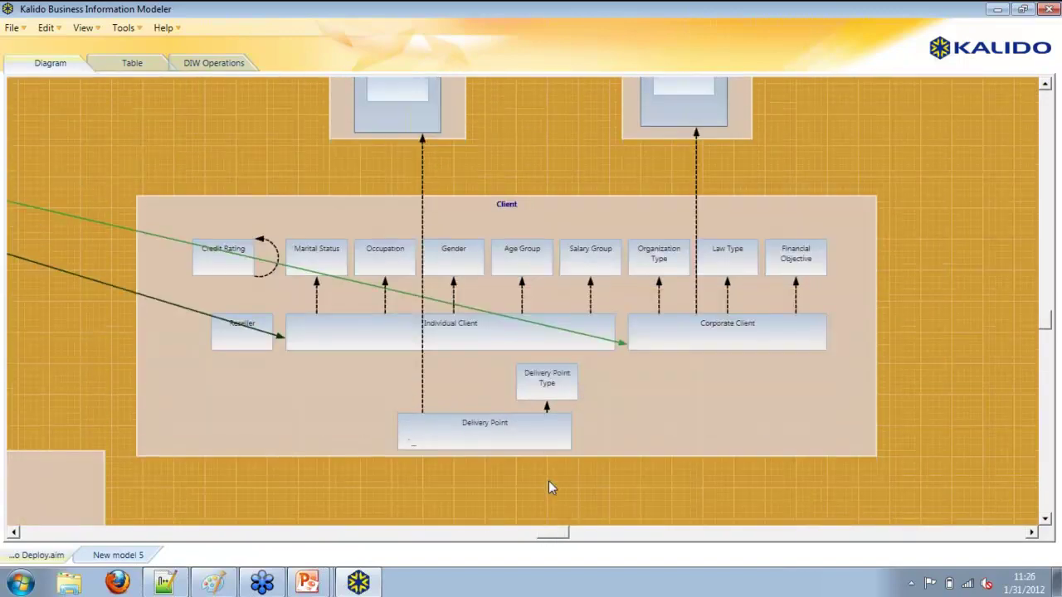
scroll(548, 481, "up", 1)
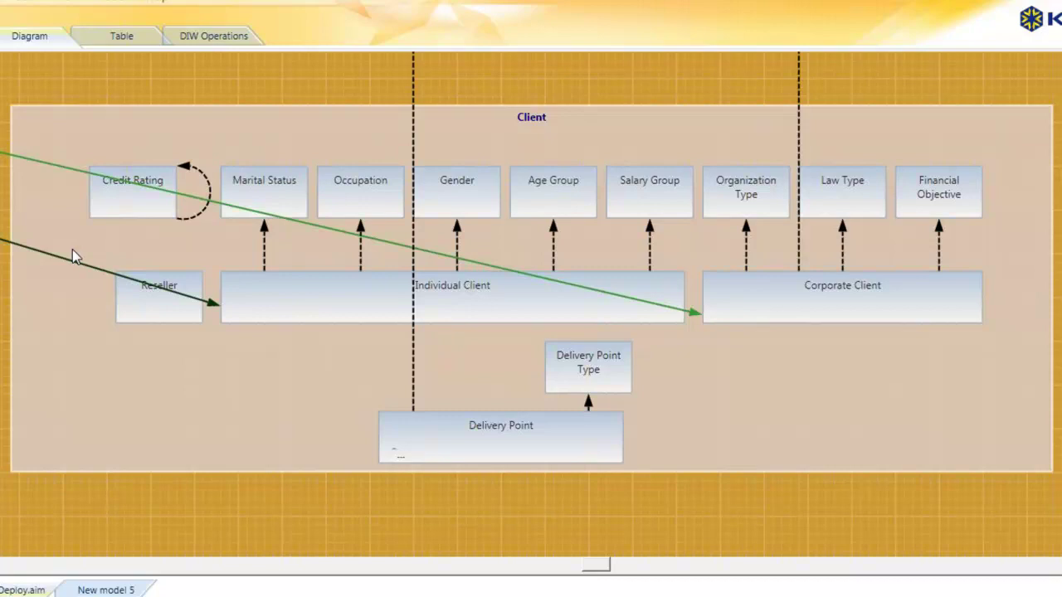
Place a new box and stretch it over Reseller, Individual Client and Corporate Client.
left_click(85, 249)
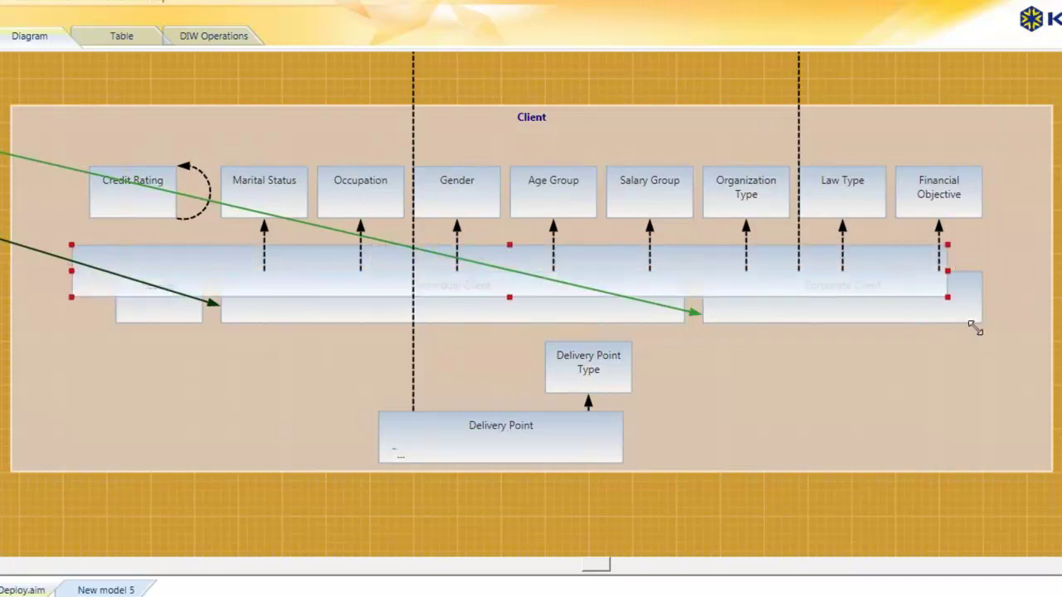
left_click_drag(975, 328, 1000, 331)
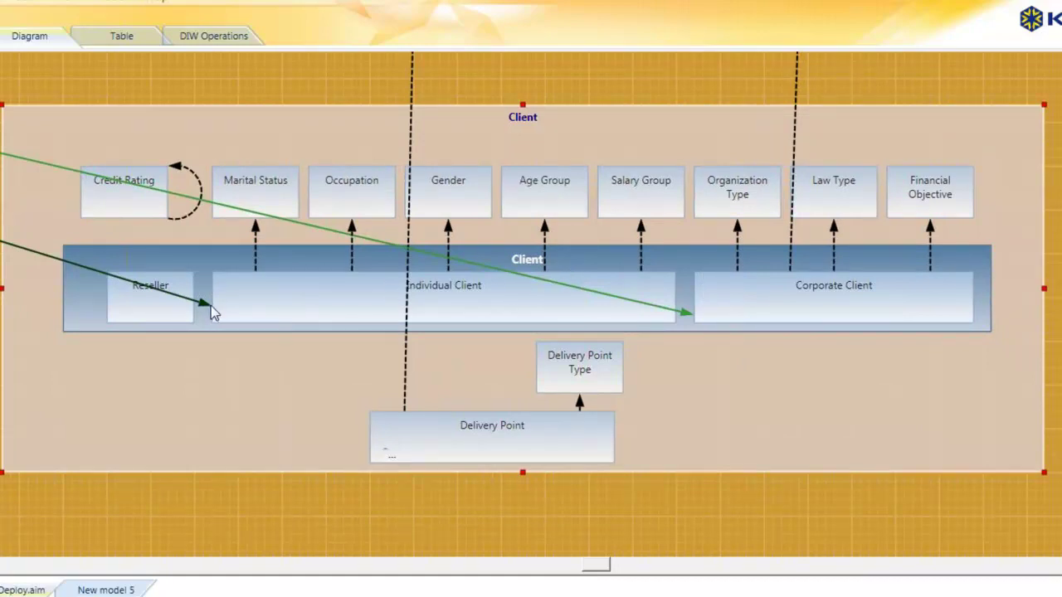
Reattach the dark and green arrows to the Client group and reveal its properties panel.
left_click(211, 306)
left_click_drag(211, 306, 65, 322)
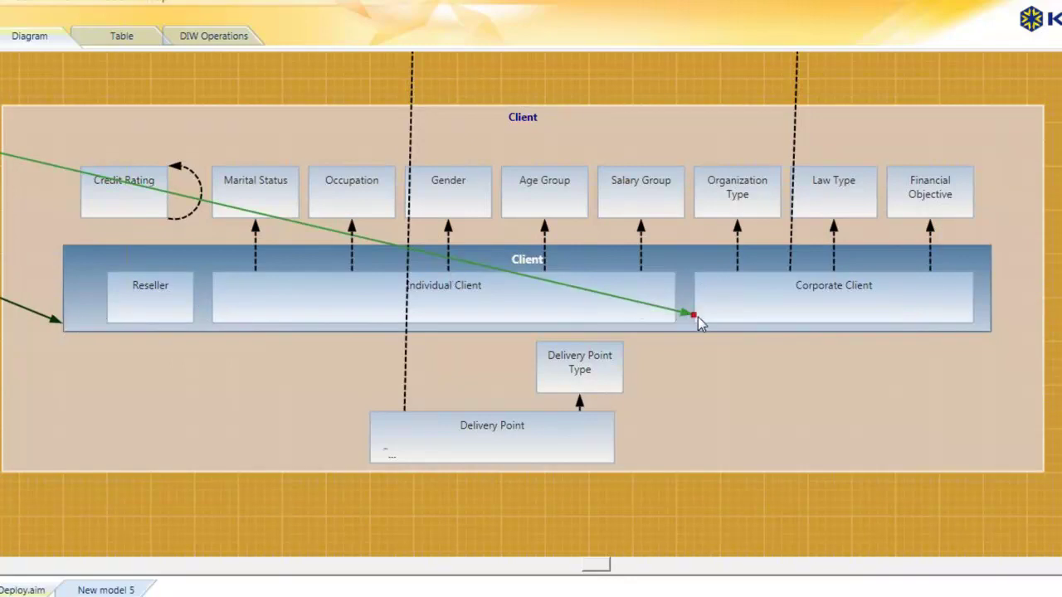
left_click_drag(689, 310, 64, 282)
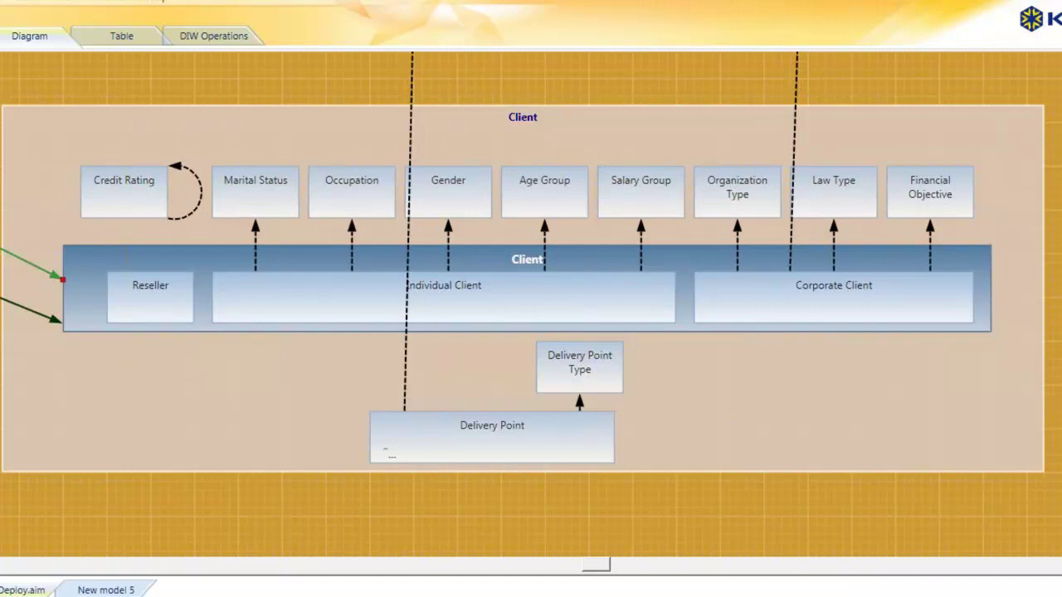
left_click_drag(1055, 478, 774, 487)
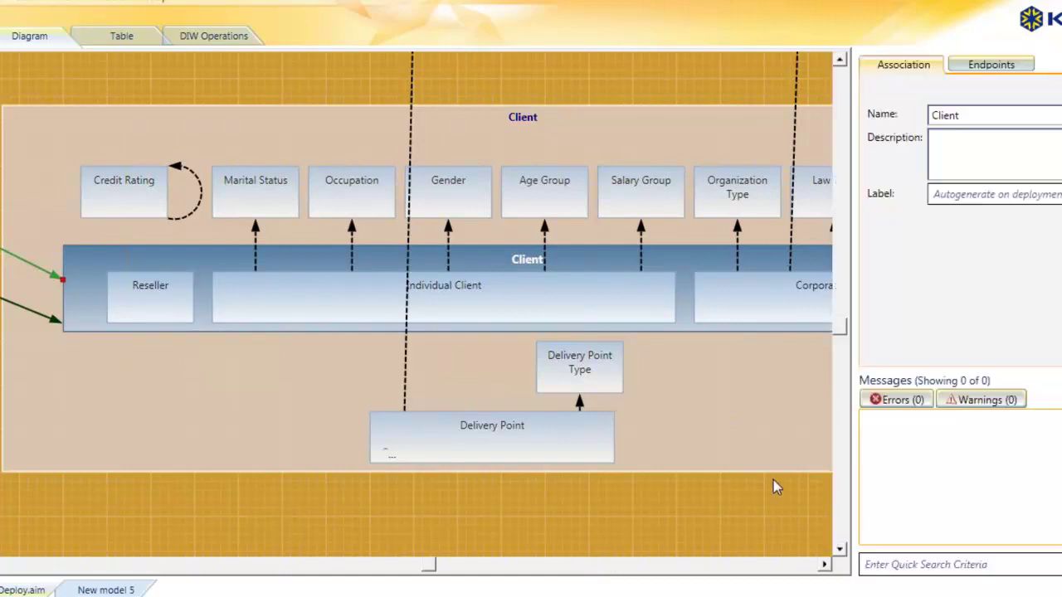
Refresh the warehouse list and set the model to deploy to the selected CDW warehouse on localhost.
left_click(223, 41)
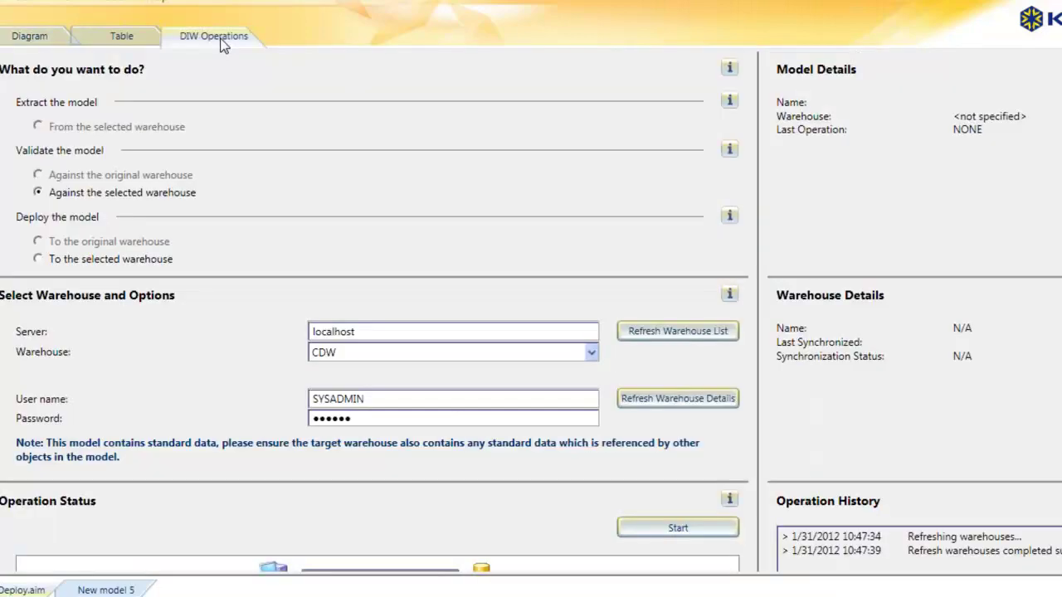
left_click(630, 326)
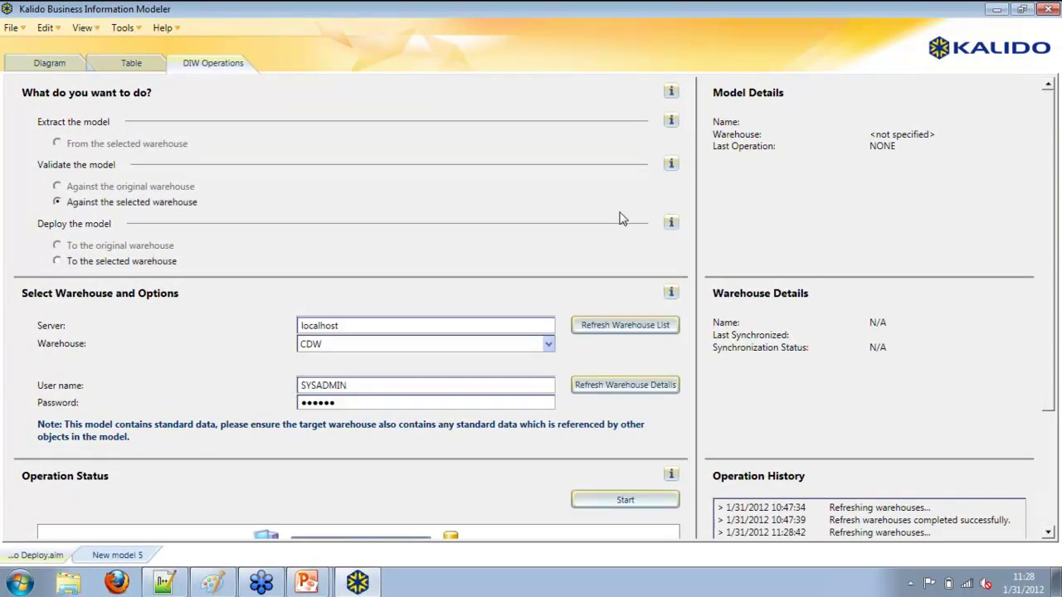
scroll(624, 218, "down", 2)
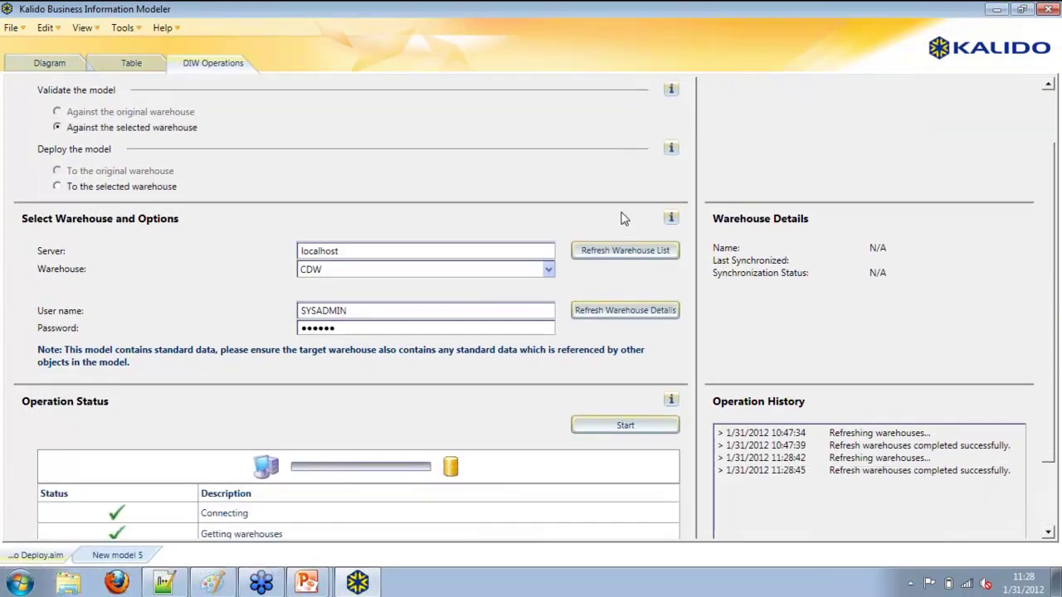
scroll(622, 218, "down", 2)
scroll(621, 214, "down", 1)
left_click(627, 335)
scroll(384, 205, "up", 3)
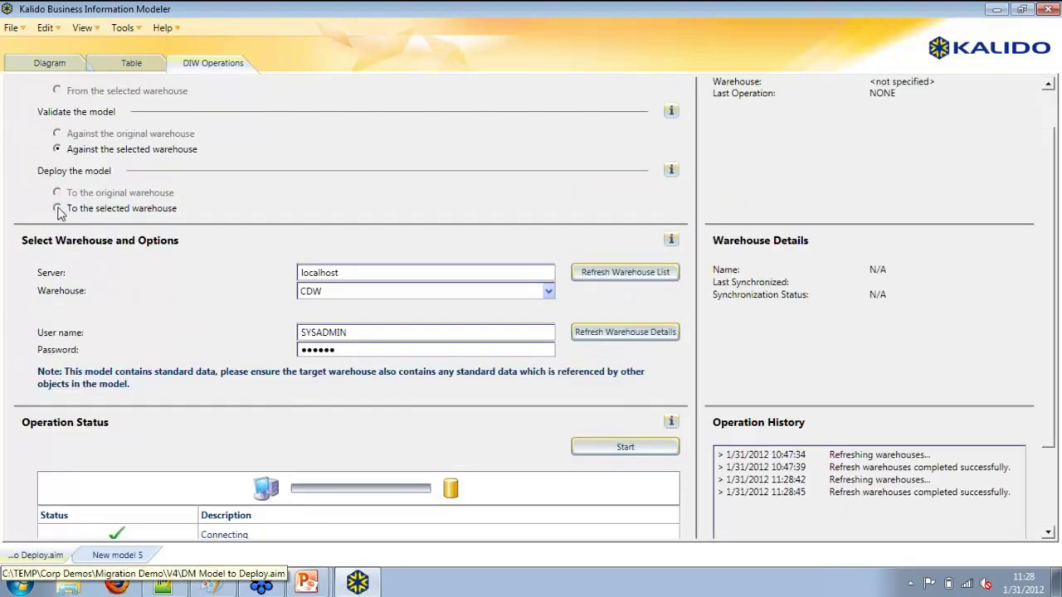
left_click(58, 209)
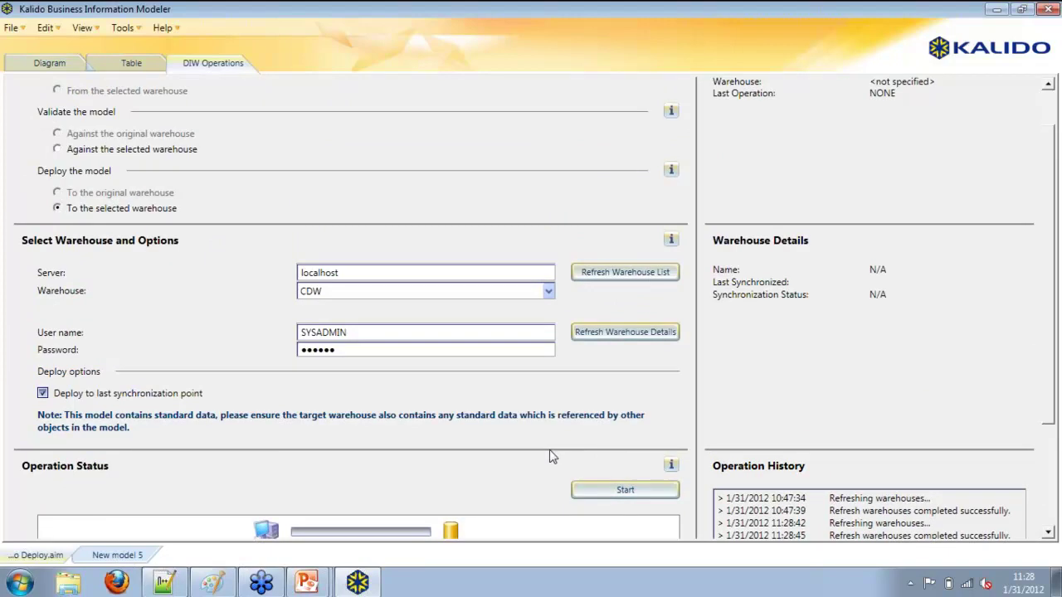
scroll(550, 456, "down", 2)
scroll(549, 456, "down", 2)
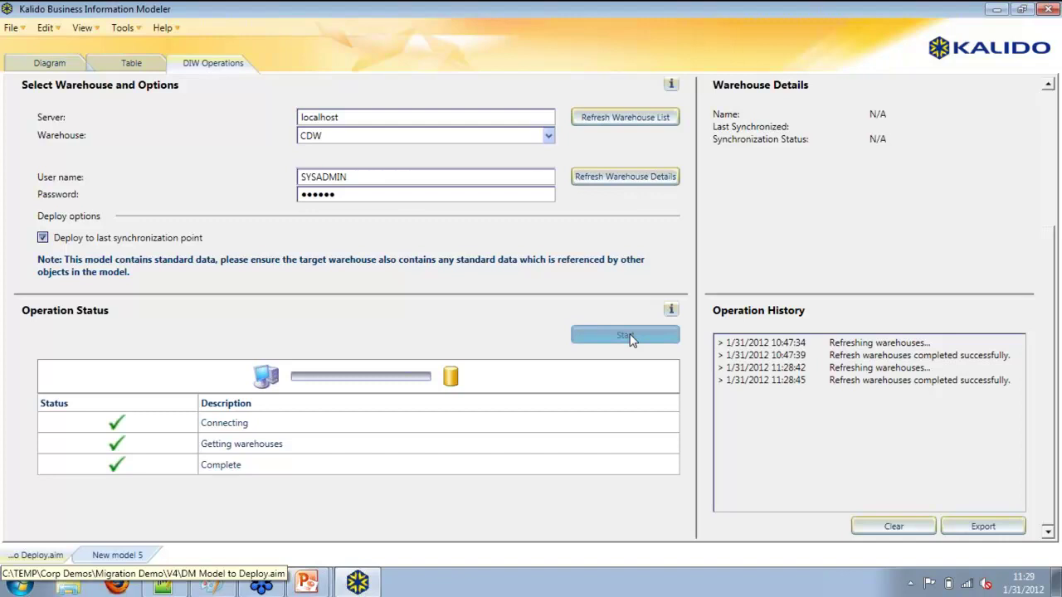
Start the CDW deployment and wait for 'Deploy completed successfully'.
left_click(628, 337)
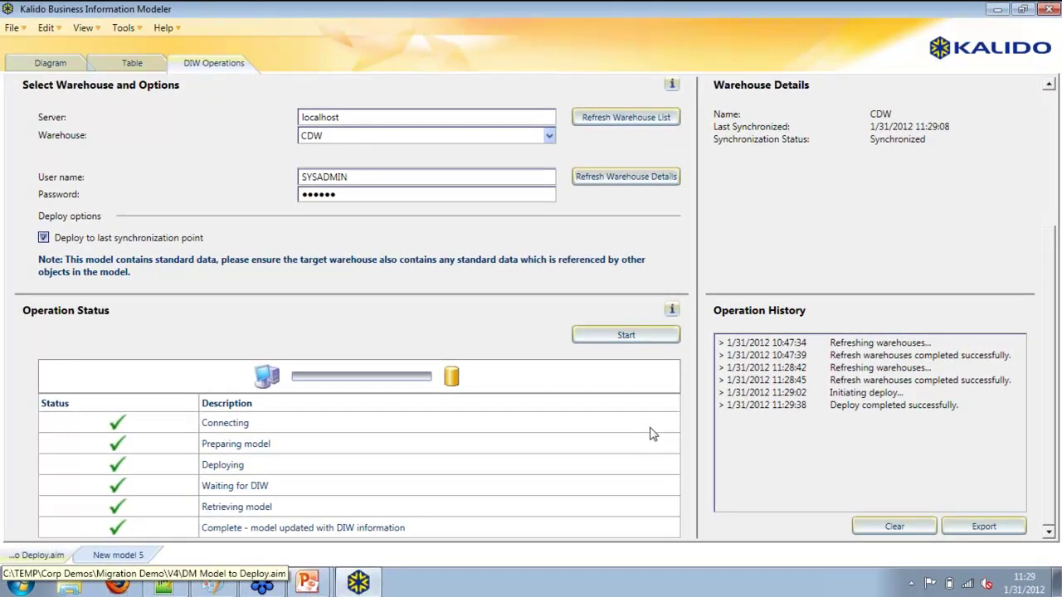
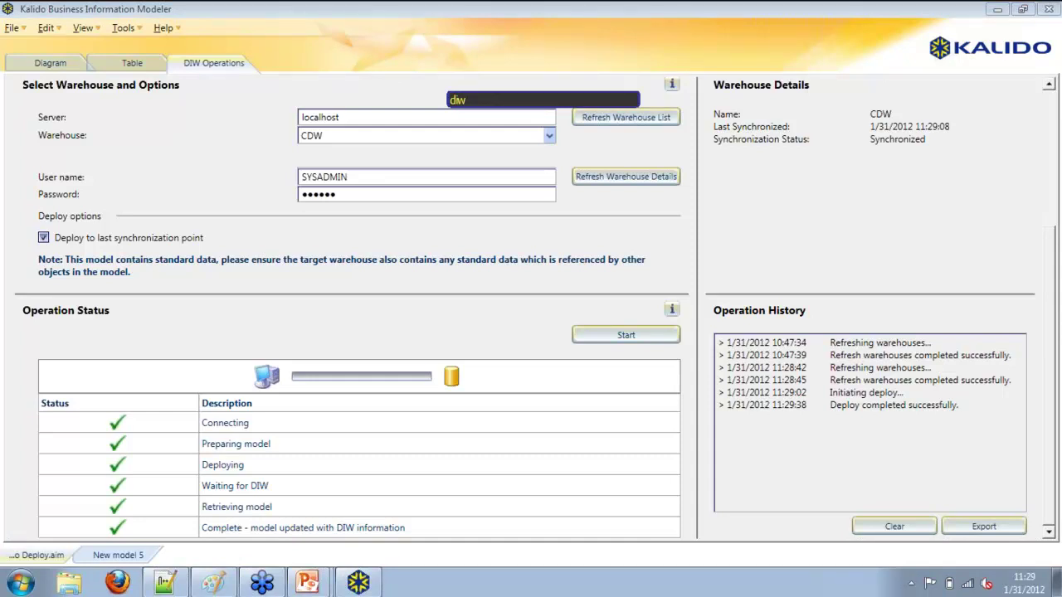
Launch Kalido DIW with the dw launcher command and log in with the password.
key("Return")
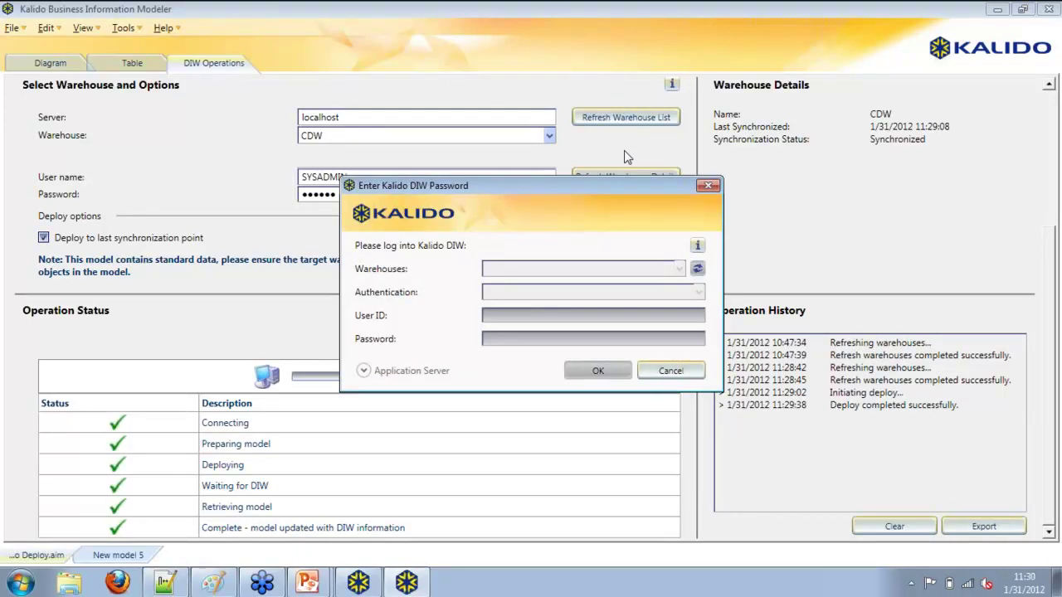
key("Return")
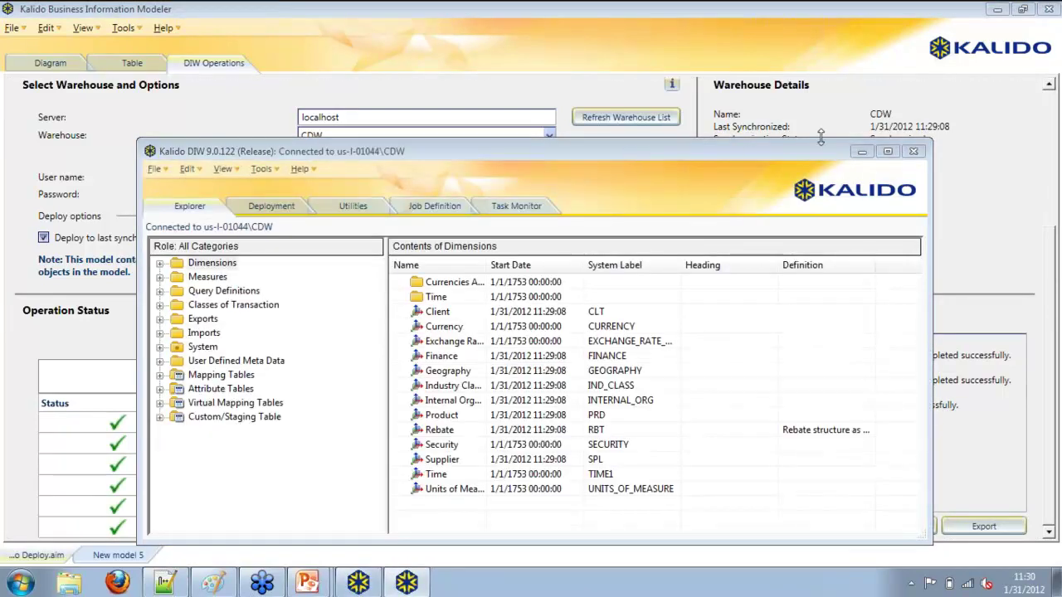
Expand Dimensions and the Product dimension, then start a new Load Controller file definition.
left_click(881, 153)
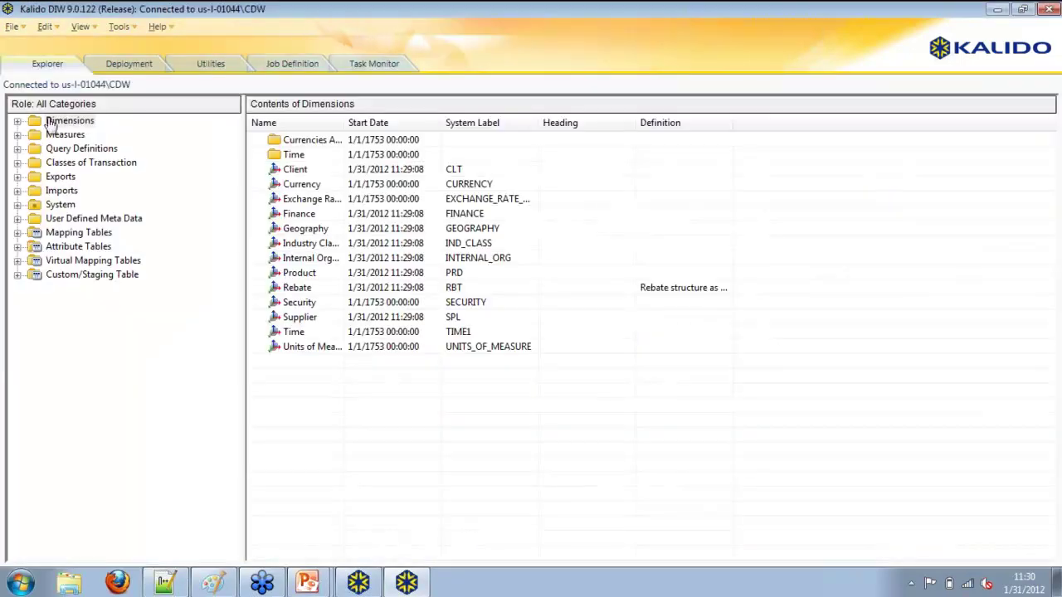
left_click(18, 121)
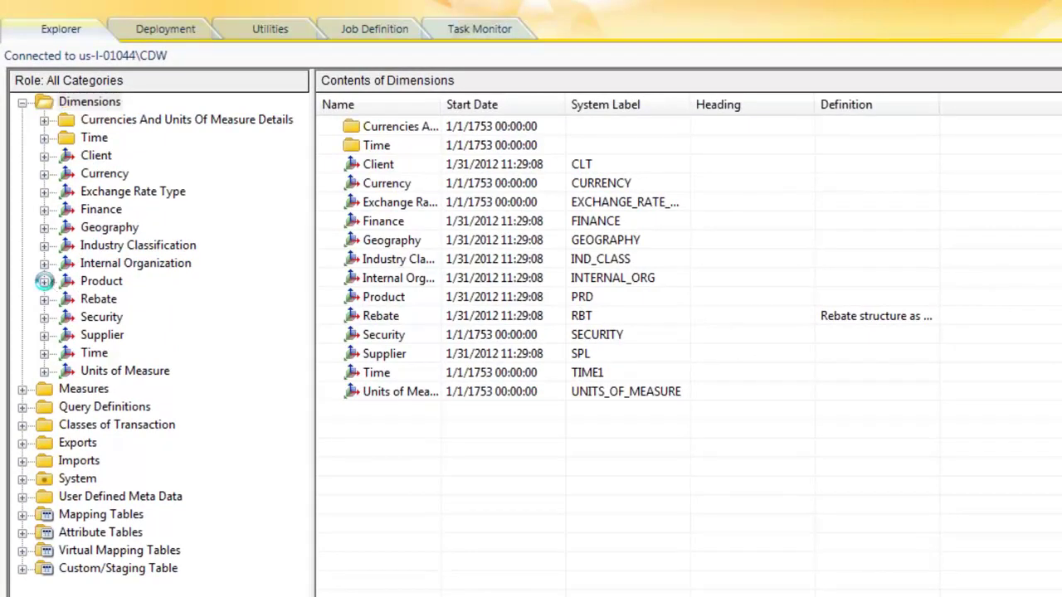
left_click(44, 281)
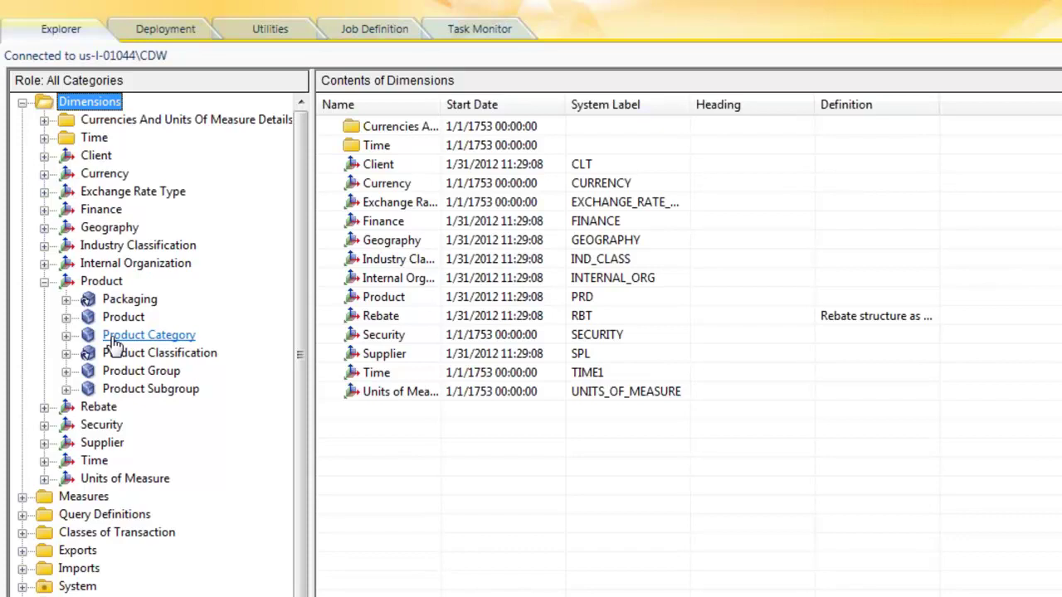
right_click(98, 106)
mouse_move(138, 115)
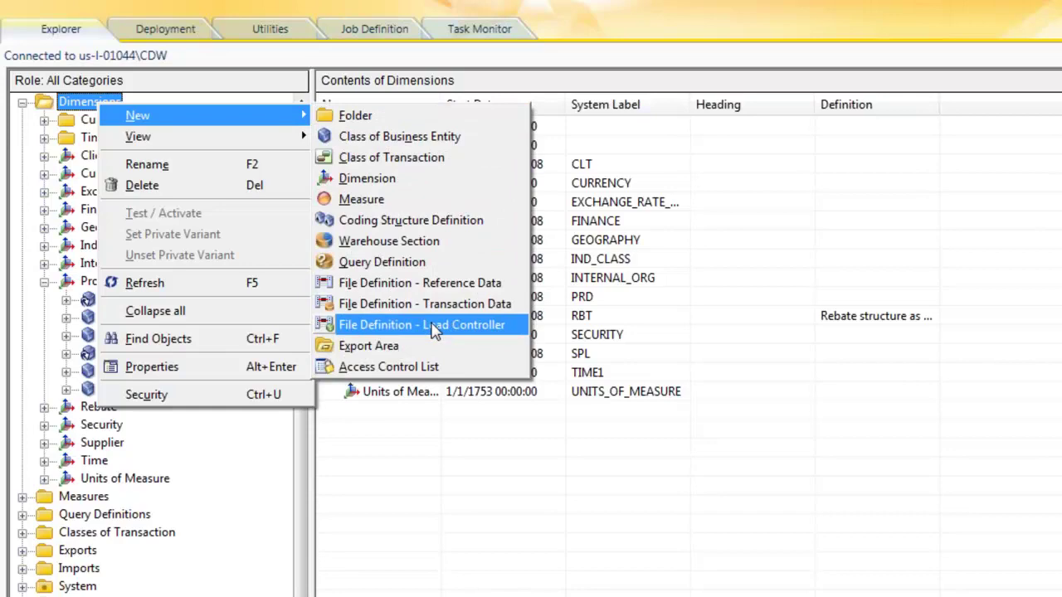
left_click(434, 327)
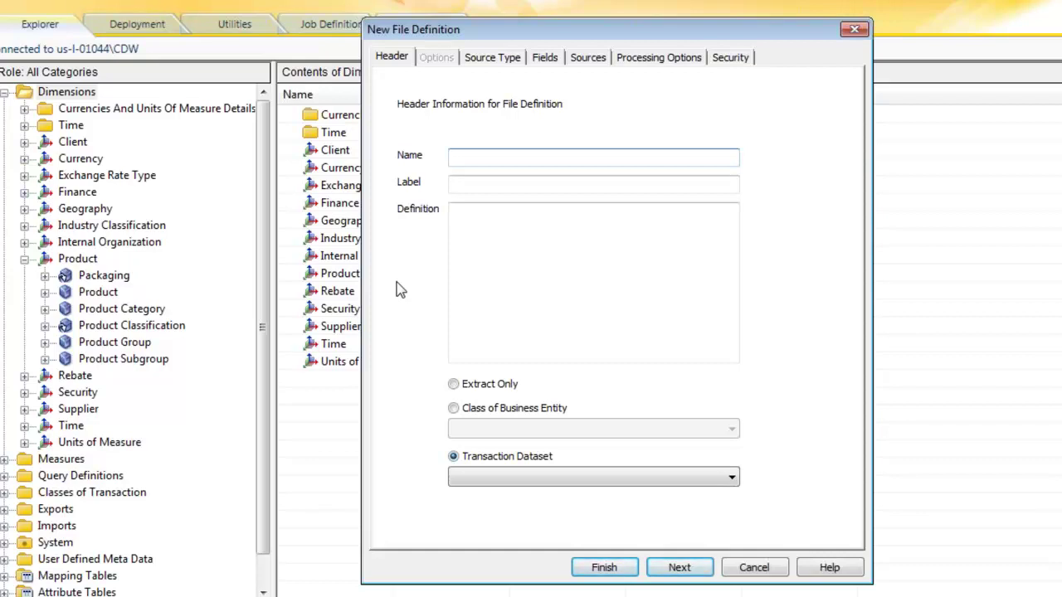
Name the new file definition 'Initial Load Product Group'.
type("Initial Load ")
type("PR")
key("BackSpace")
type("roduct Group")
key("Tab")
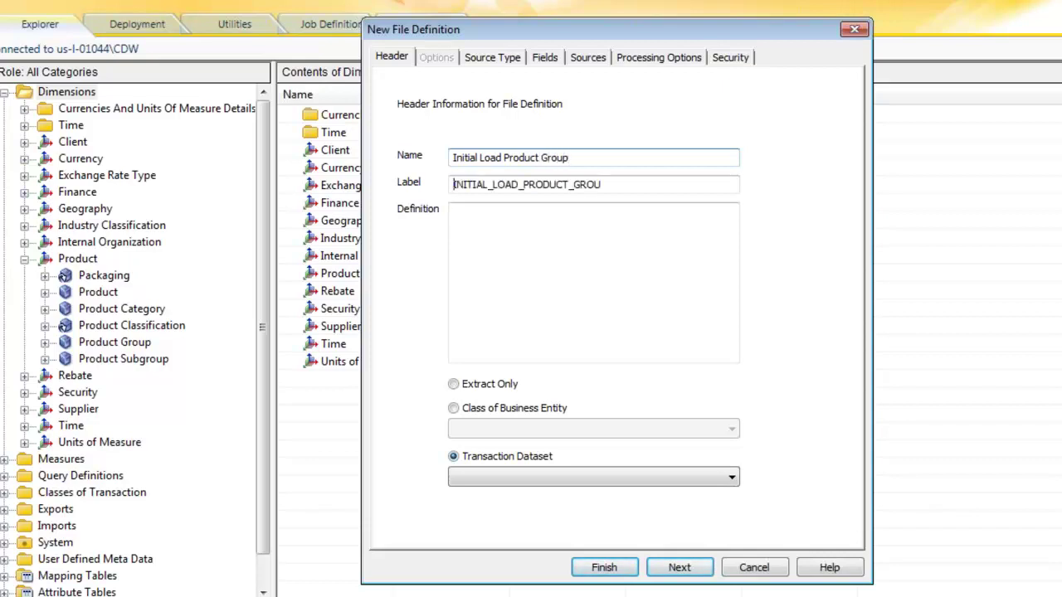
Set the load target to the Product Group business entity class.
left_click(454, 408)
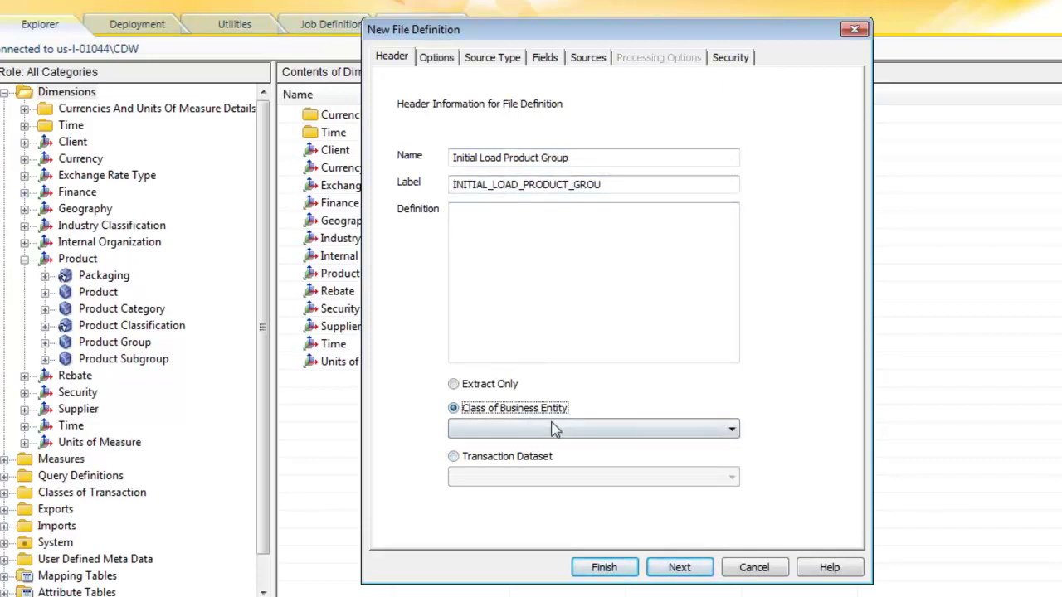
left_click(569, 431)
key("p")
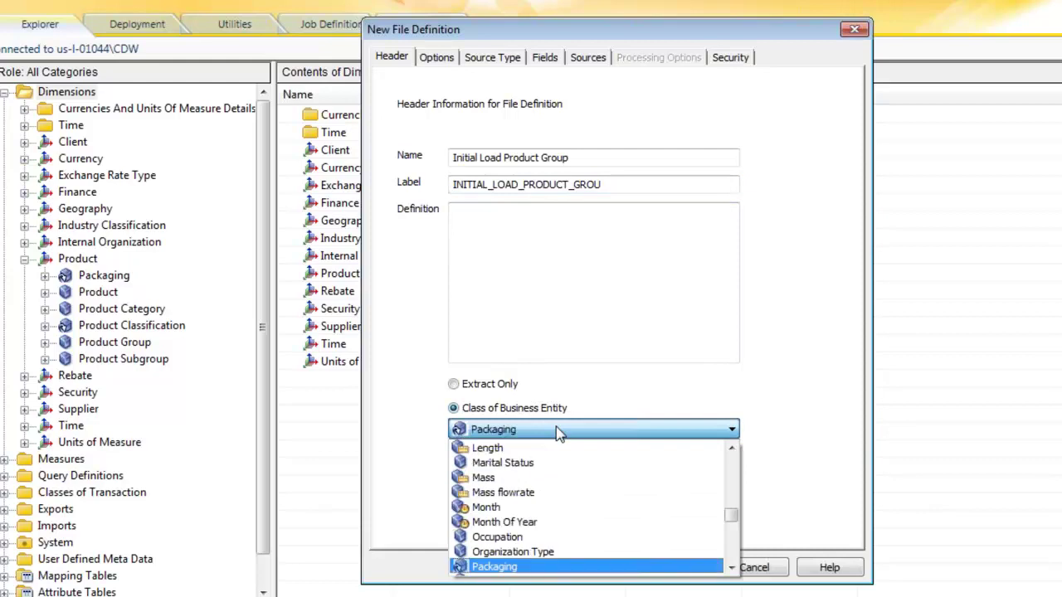
scroll(595, 510, "down", 1)
scroll(595, 510, "down", 2)
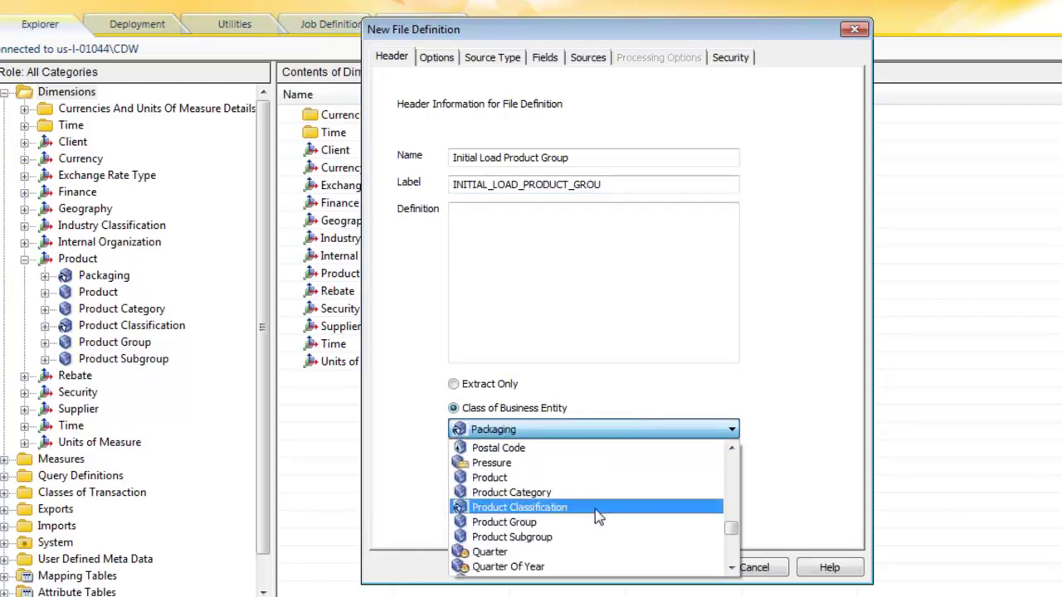
left_click(570, 523)
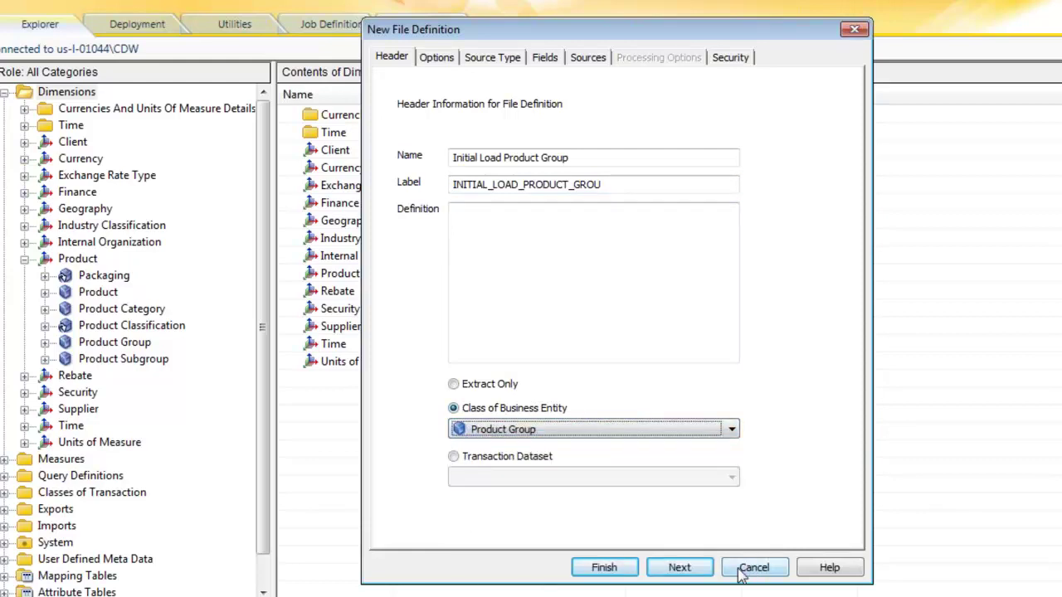
Set the source location type to an ODBC source built from a prototype.
left_click(687, 577)
left_click(680, 570)
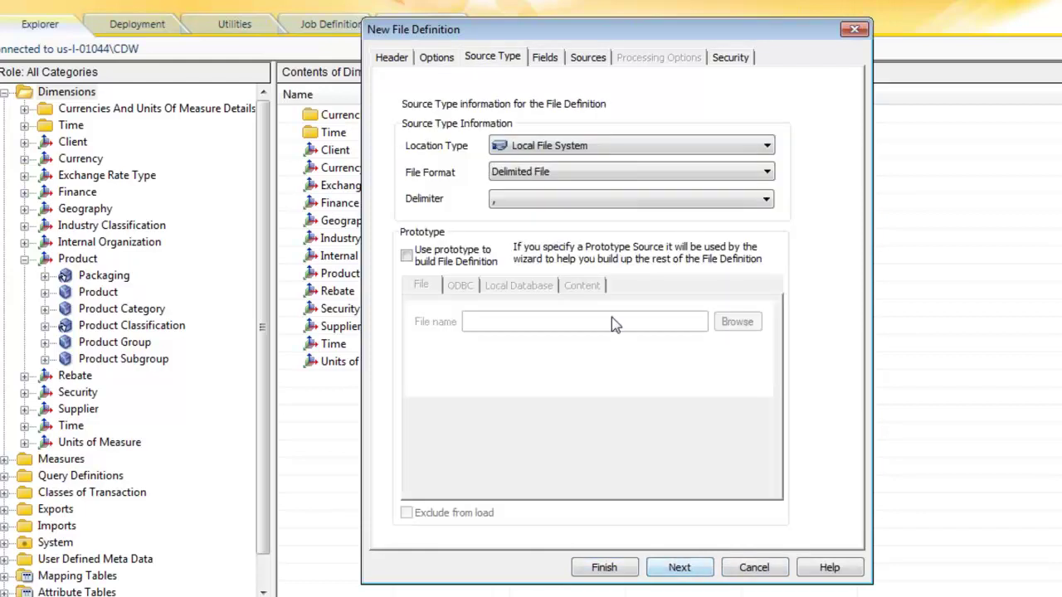
left_click(644, 149)
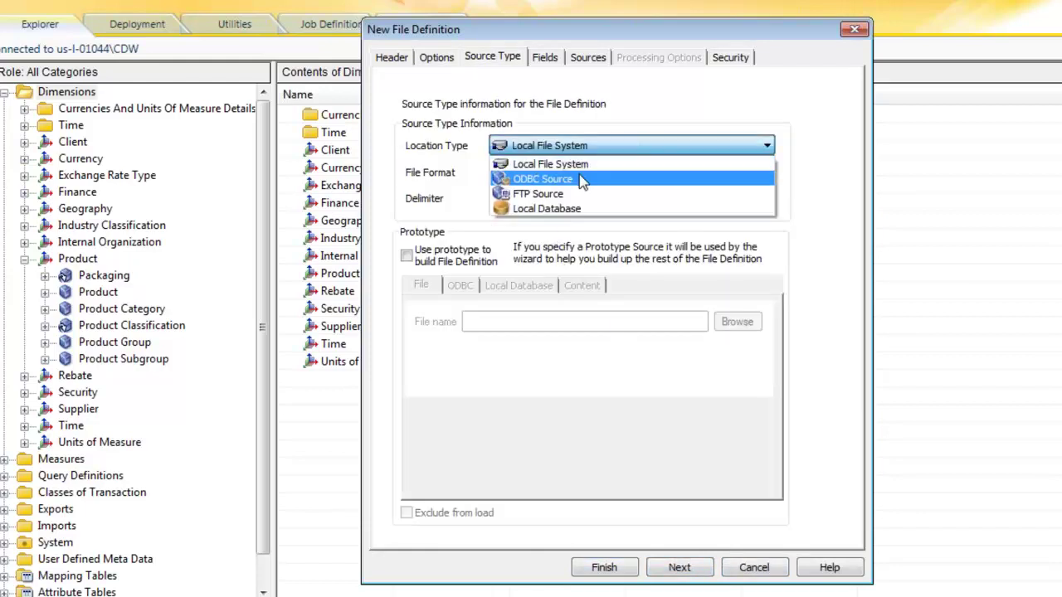
left_click(582, 180)
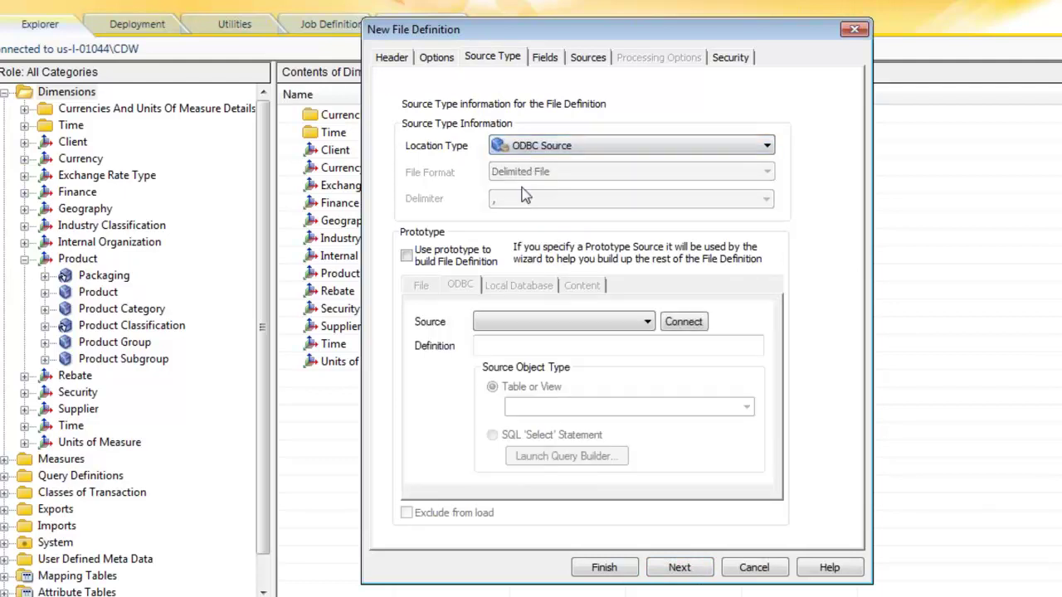
left_click(439, 256)
Connect to the DM1 data source and extract with an SQL 'Select' statement.
left_click(648, 321)
left_click(581, 337)
left_click(689, 322)
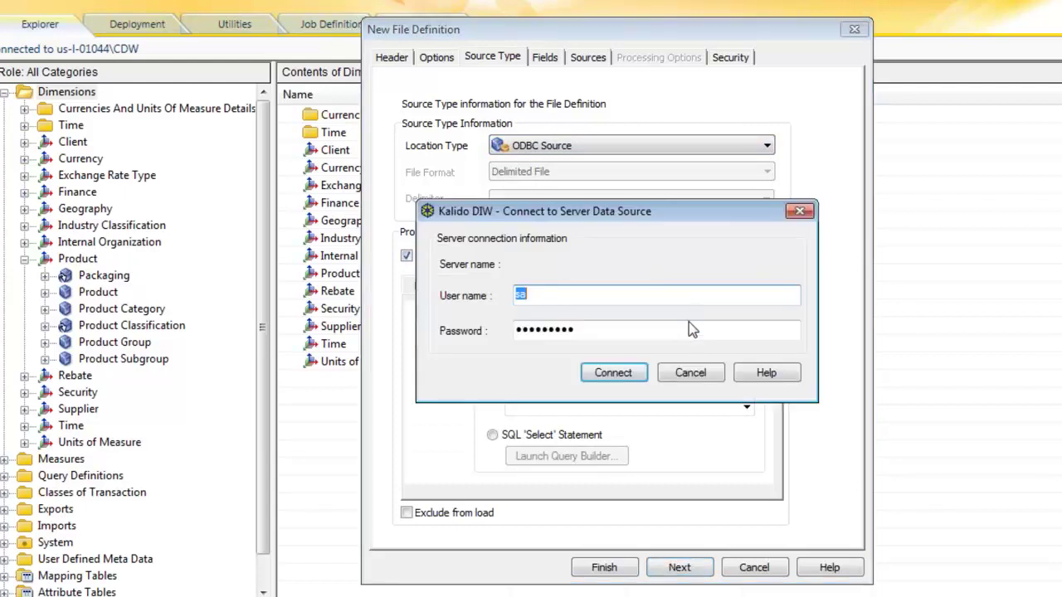
left_click(614, 374)
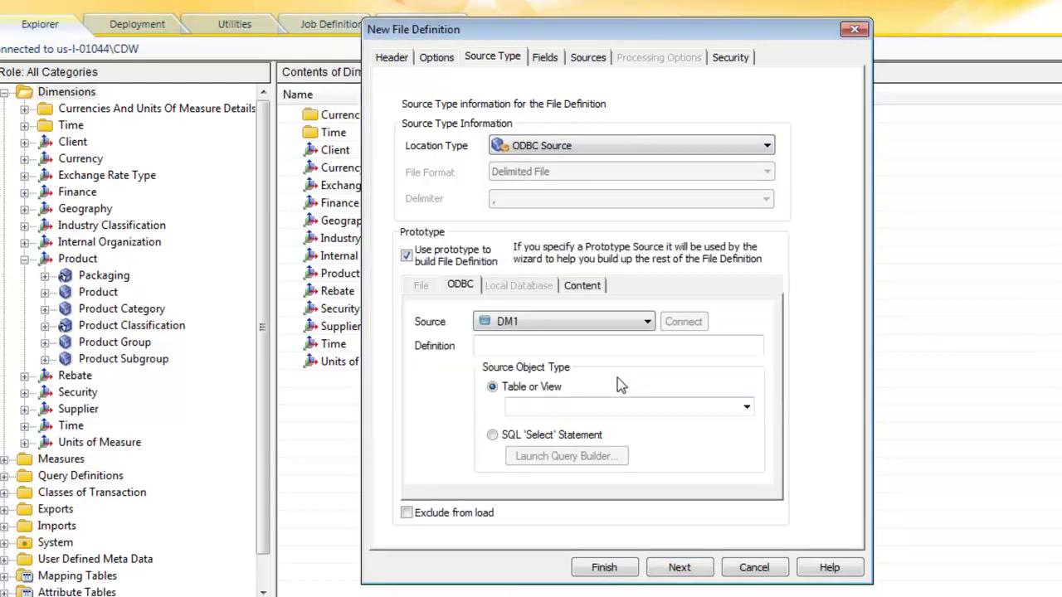
left_click(492, 435)
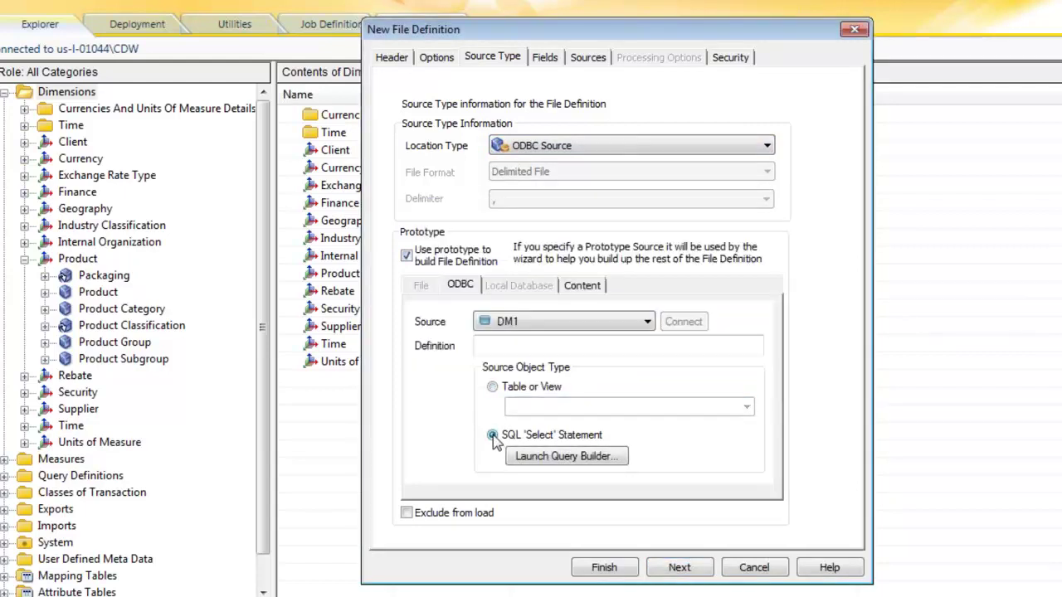
left_click(564, 462)
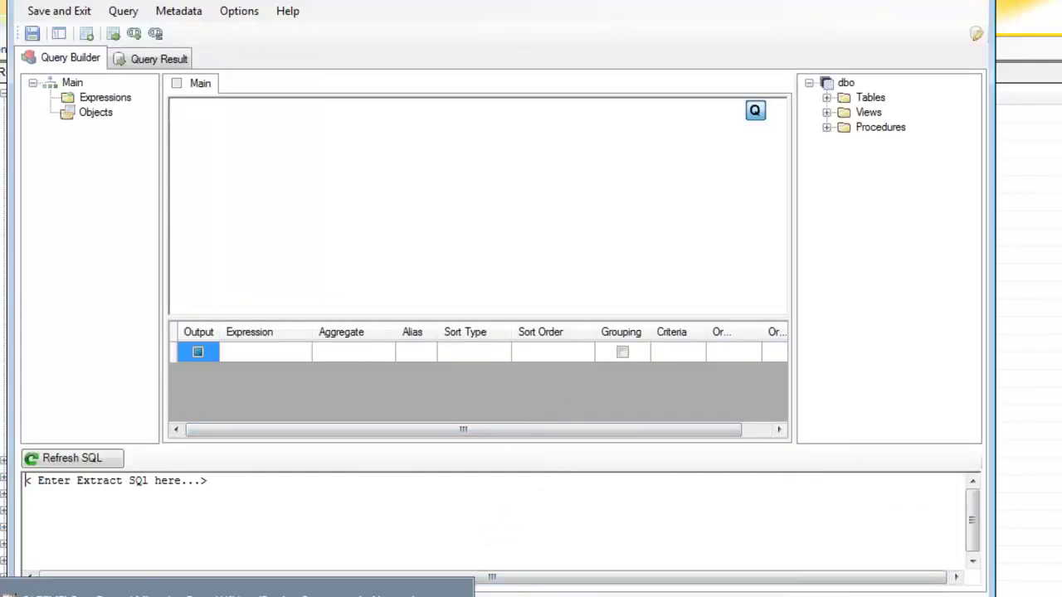
Copy the query from LoadProductCategory.sql and paste it over the placeholder extract SQL.
left_click(357, 588)
left_click(373, 124)
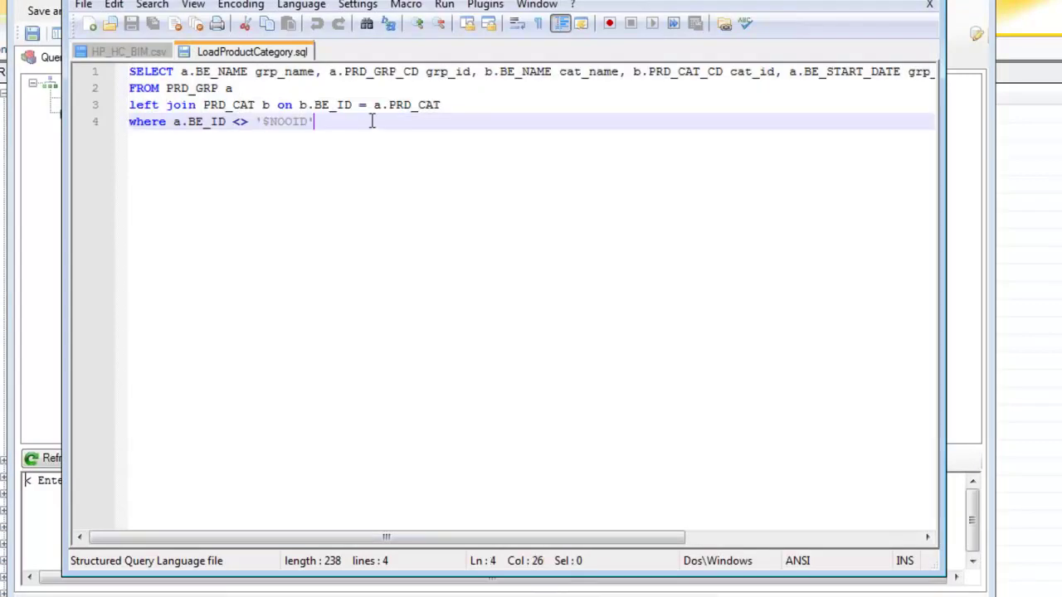
left_click_drag(334, 123, 100, 63)
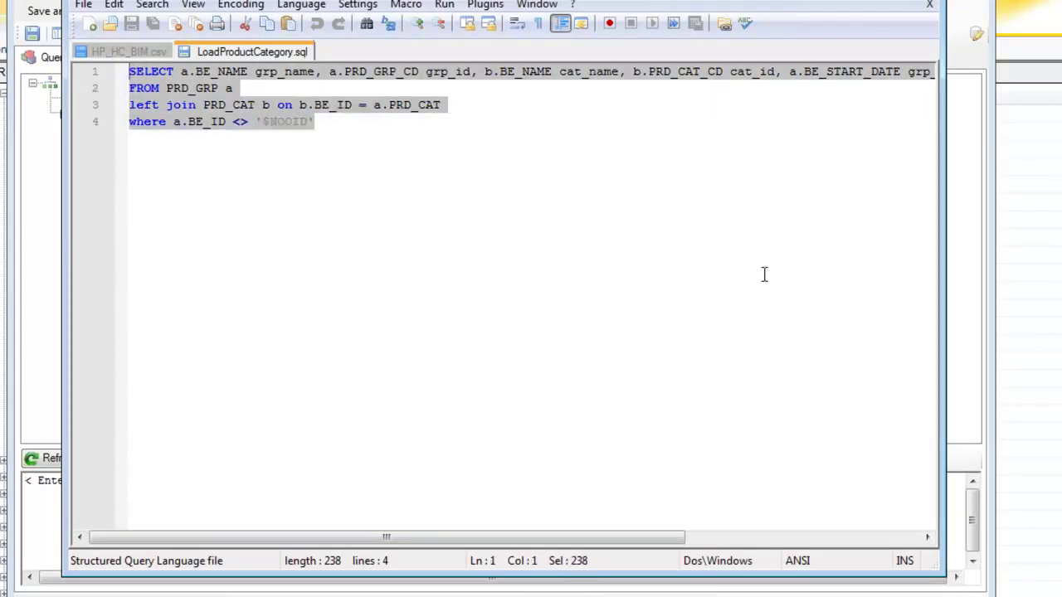
left_click(964, 310)
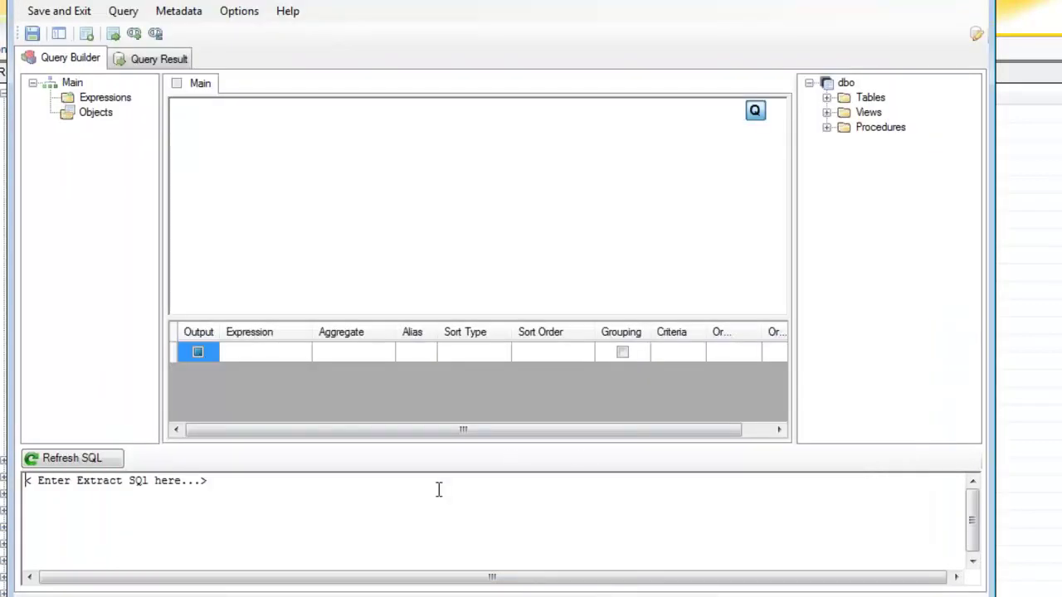
left_click_drag(266, 493, 6, 492)
key("ctrl+v")
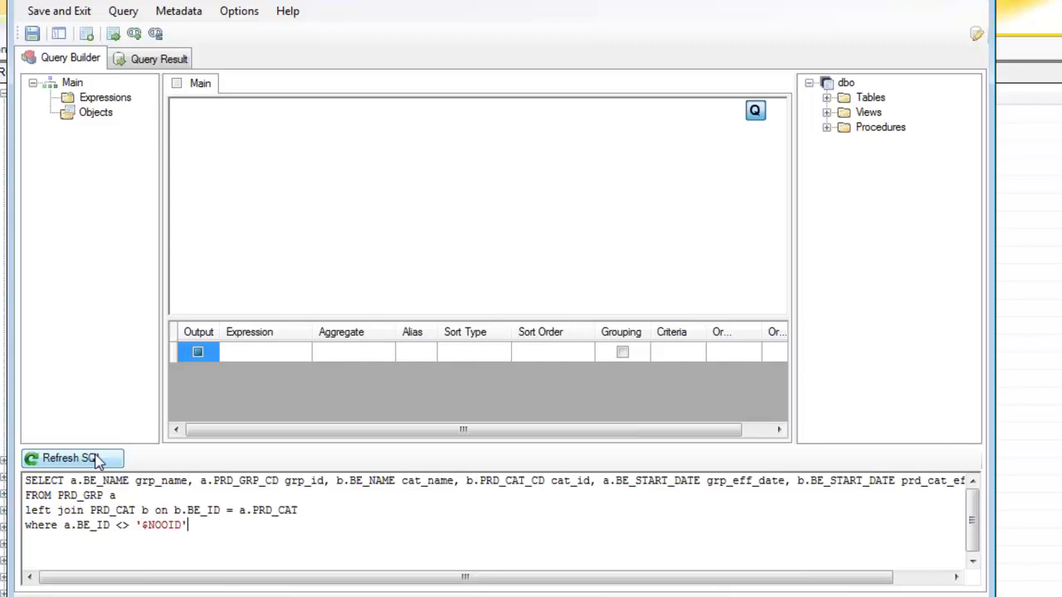
Refresh the SQL diagram, include PRD_GRP's BE_NAME, and save the query.
left_click(95, 461)
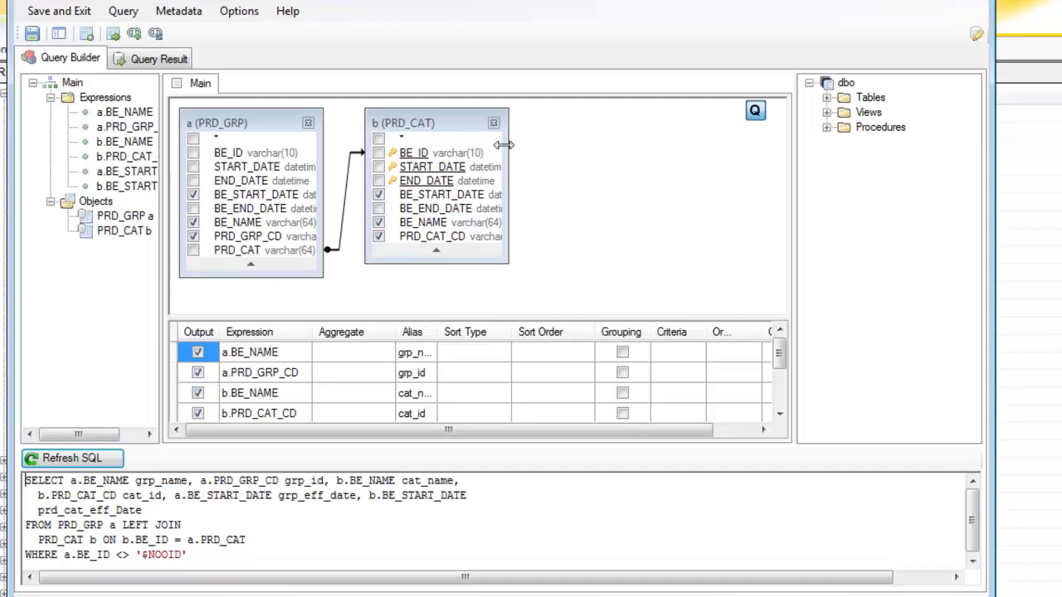
left_click(194, 221)
left_click(52, 16)
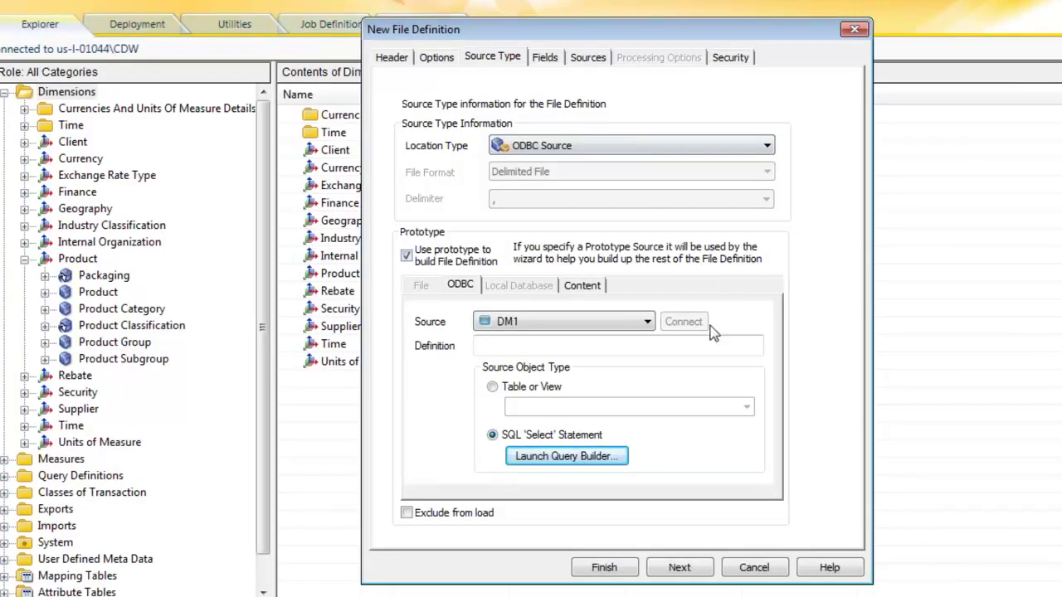
Advance to the Fields page of the file definition wizard.
left_click(680, 567)
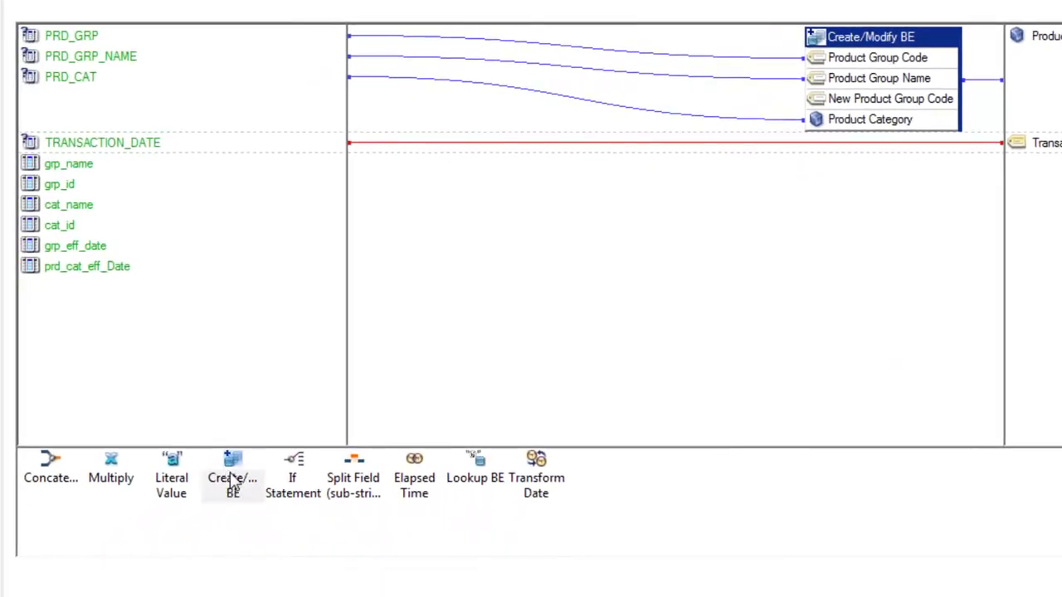
Add a Product Category Create/Modify BE and map grp_name and grp_id onto PRD_GRP_NAME and PRD_GRP.
left_click_drag(234, 486, 865, 130)
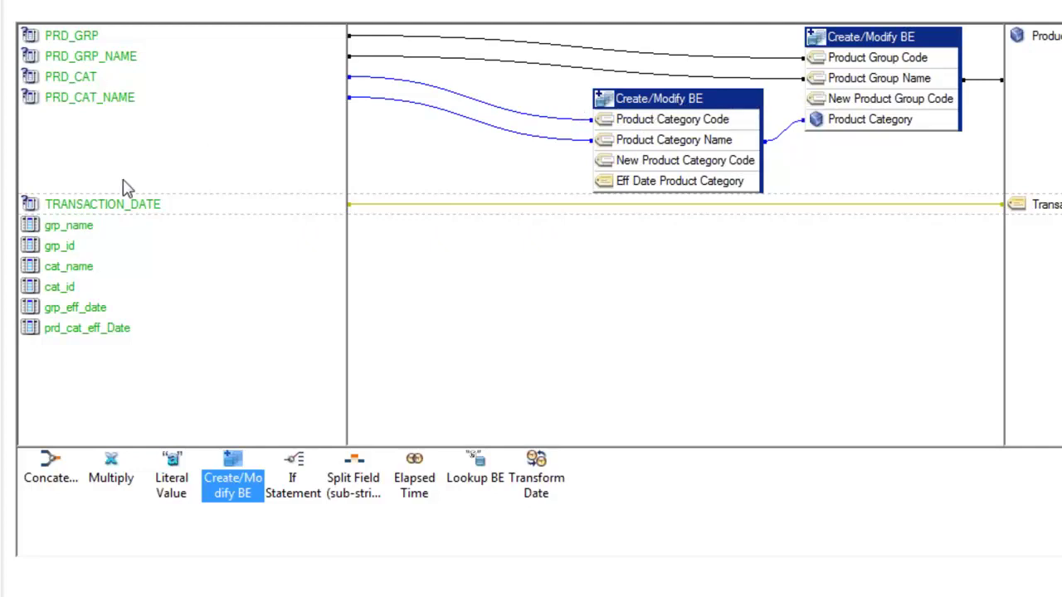
left_click_drag(29, 235, 57, 74)
left_click(29, 230)
left_click_drag(29, 231, 51, 41)
left_click(33, 249)
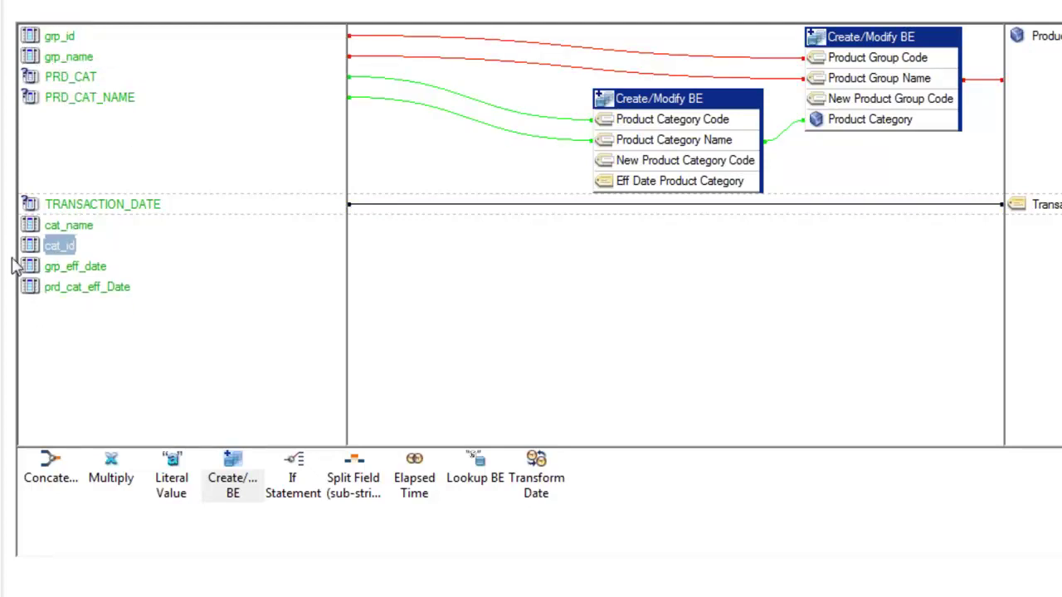
Map cat_id, cat_name and grp_eff_date onto PRD_CAT, PRD_CAT_NAME and TRANSACTION_DATE.
left_click_drag(27, 249, 56, 81)
left_click(34, 225)
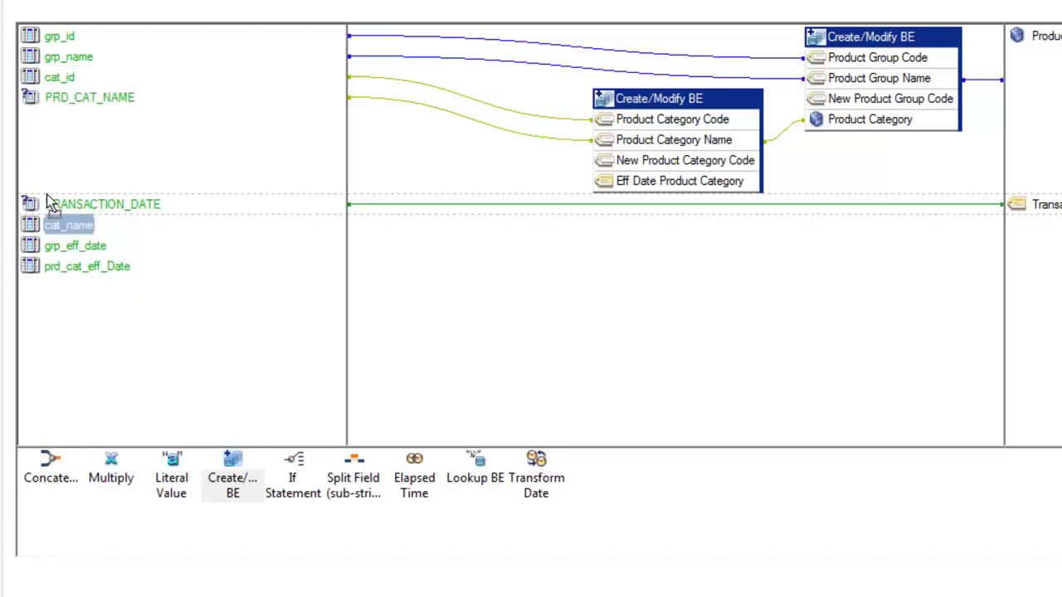
left_click_drag(34, 225, 37, 102)
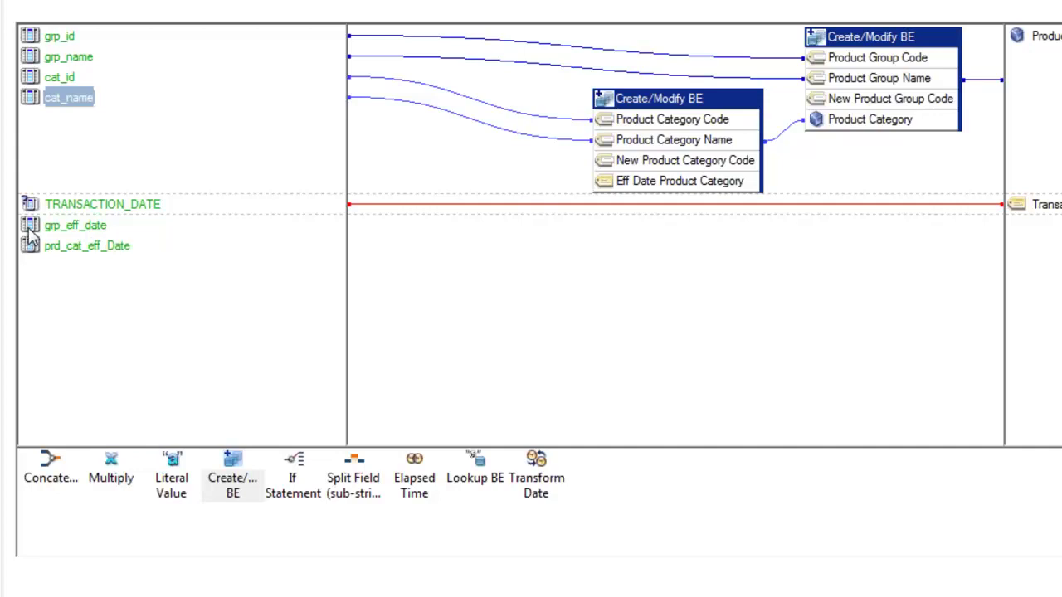
mouse_move(32, 229)
left_mouse_down()
mouse_move(73, 207)
mouse_move(40, 223)
mouse_move(639, 187)
left_mouse_up()
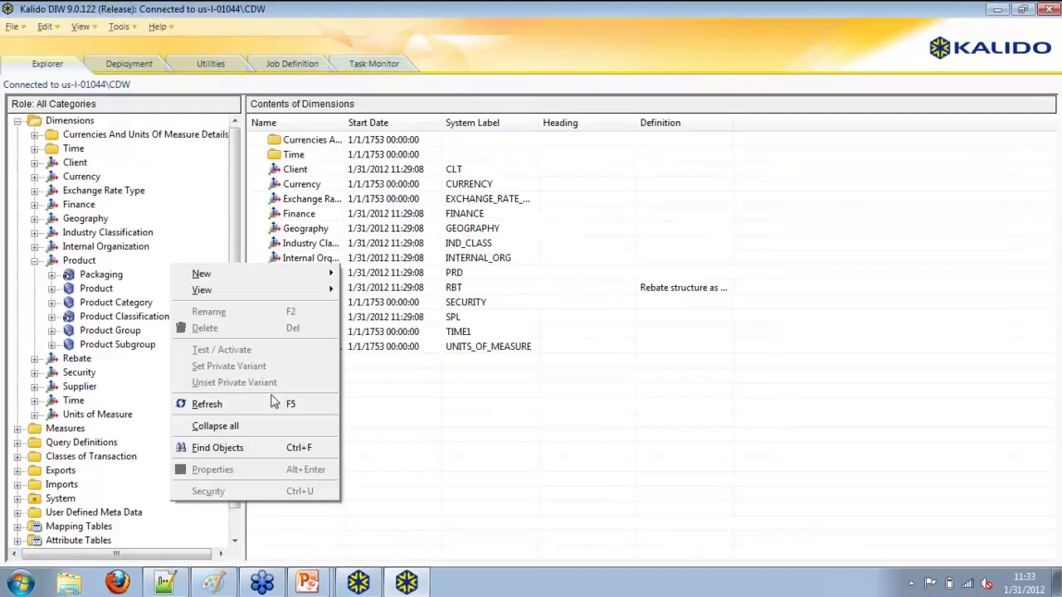
Run Initial Load Product Group through Invoke Unified Load Controller.
left_click(207, 404)
right_click(67, 428)
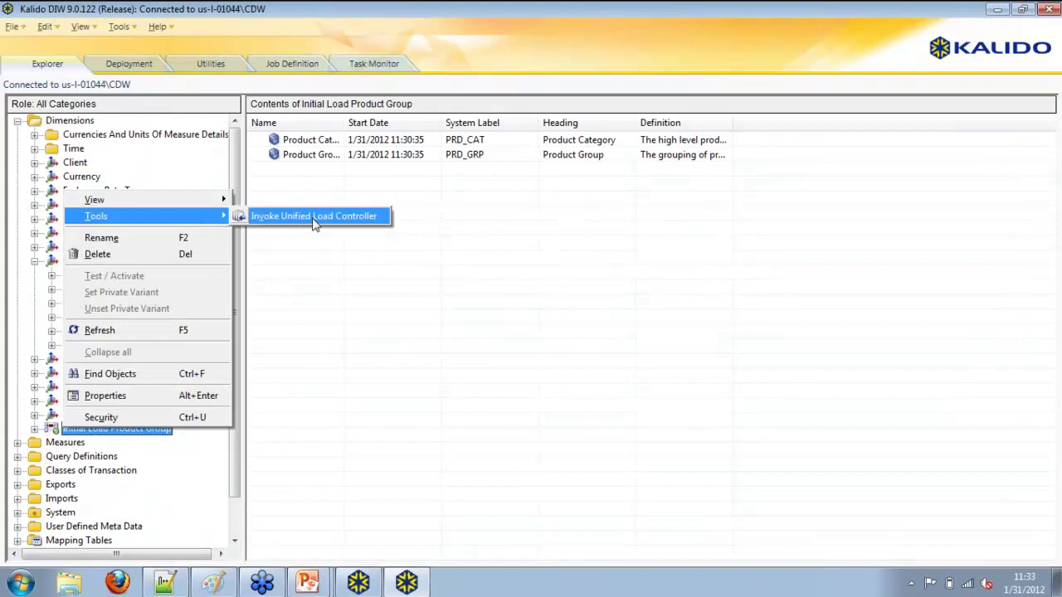
left_click(313, 218)
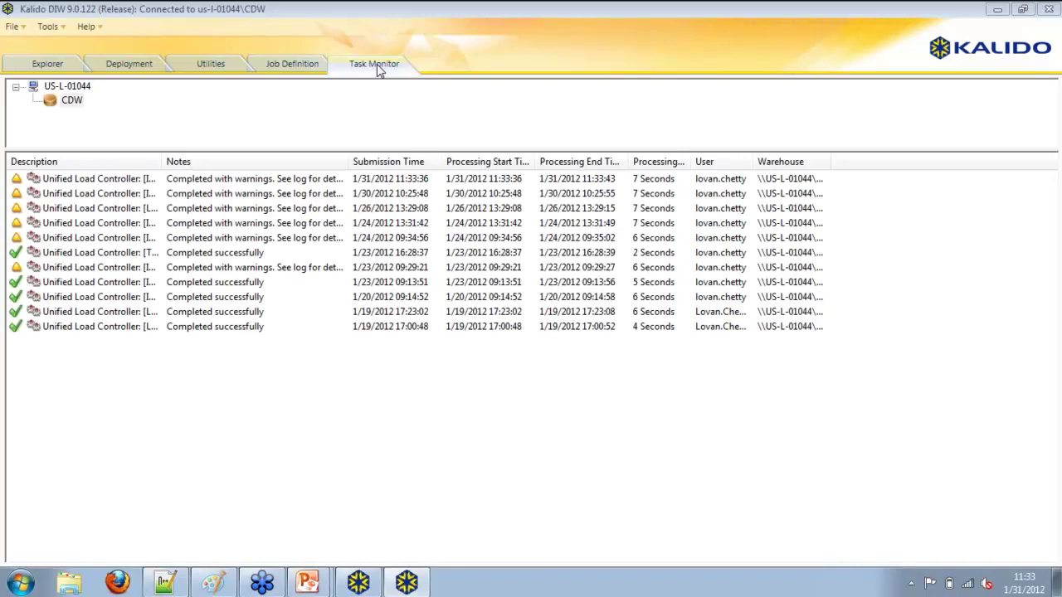
Select the latest Product Group load task and open Suspense to see batch 4941 in error.
left_click(89, 180)
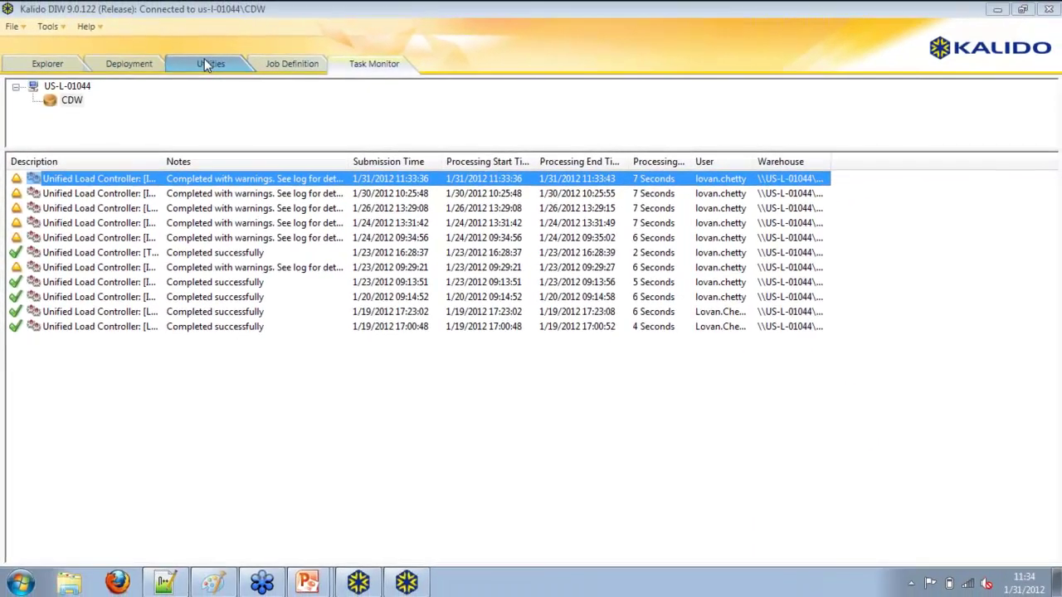
left_click(205, 63)
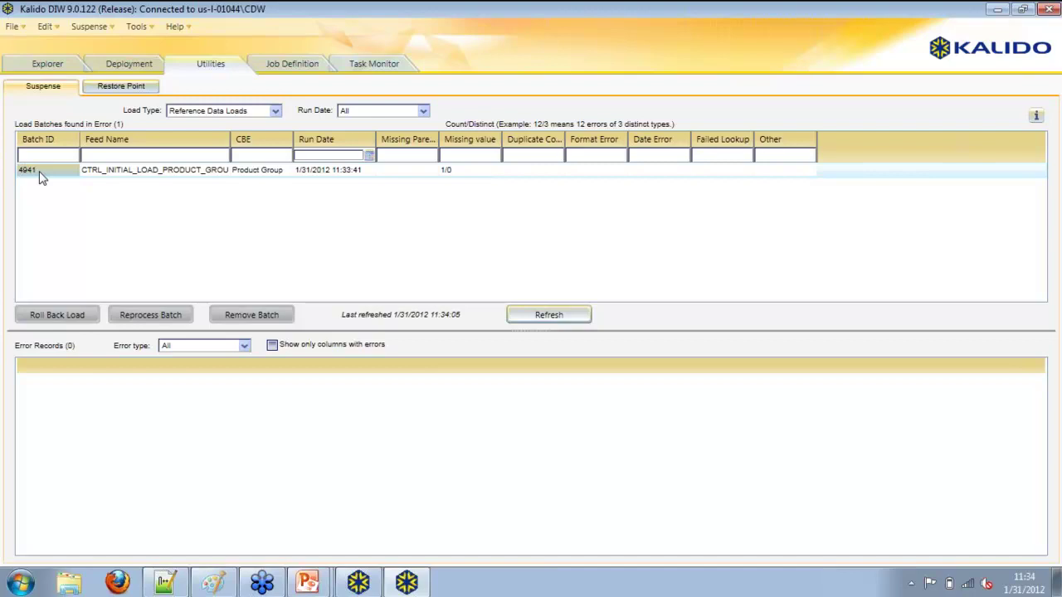
Select batch 4941 in Load Batches to list its rejected error records.
left_click(40, 170)
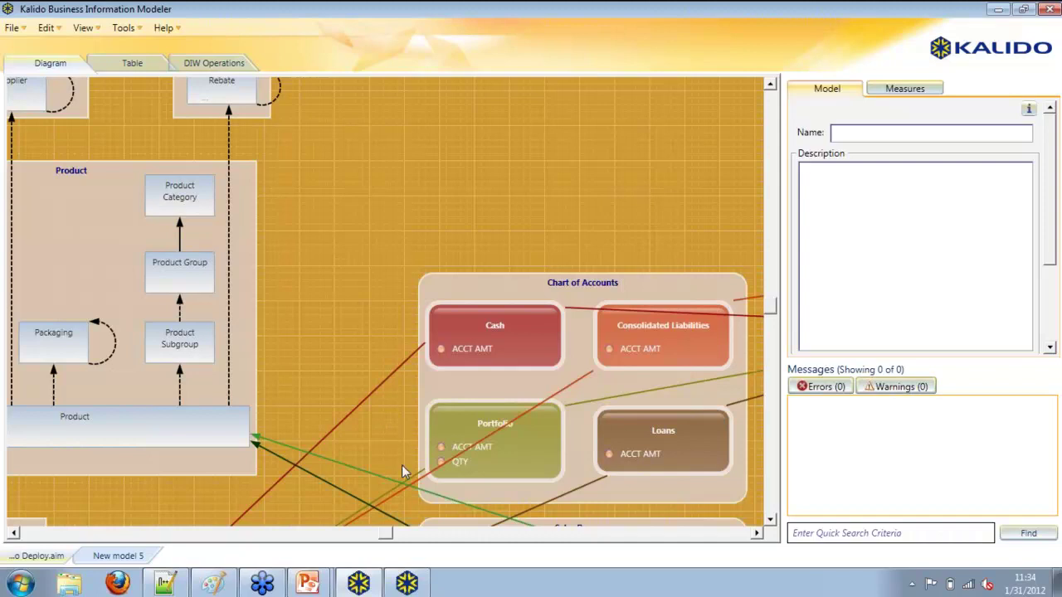
Bring Kalido DIW to the front, showing the Streaming Services record missing PRD_CAT.
left_click(406, 586)
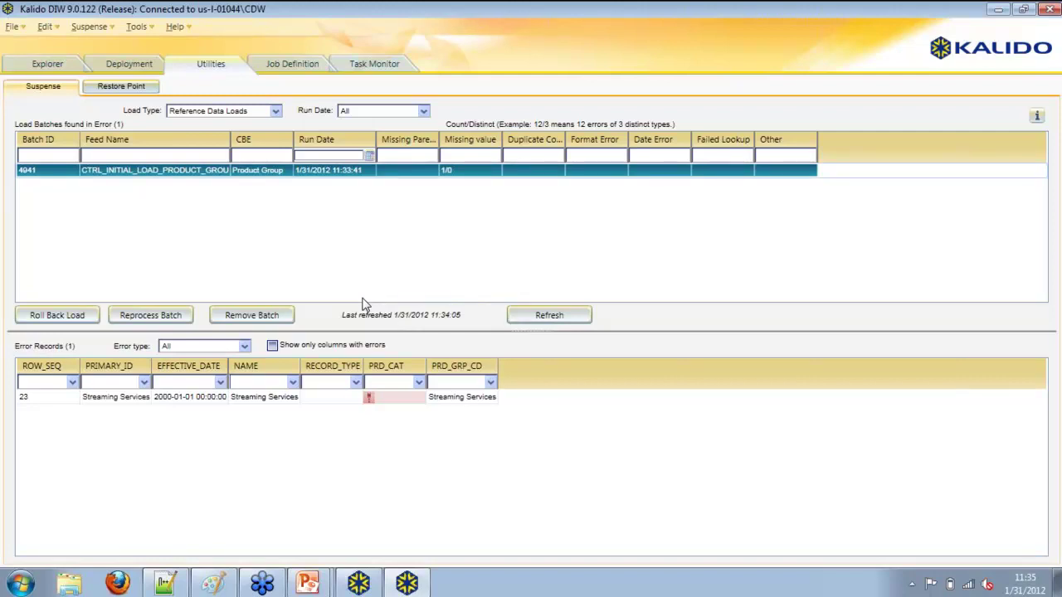
Switch from Kalido DIW toward the PowerPoint slide show on data mart consolidation.
key("alt+Tab")
key("alt+Tab")
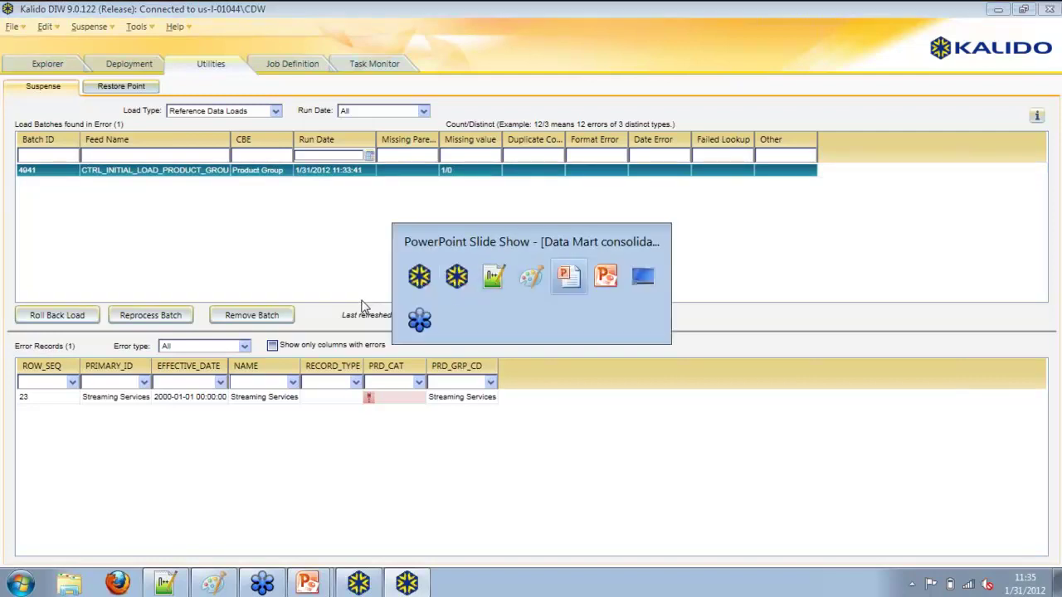